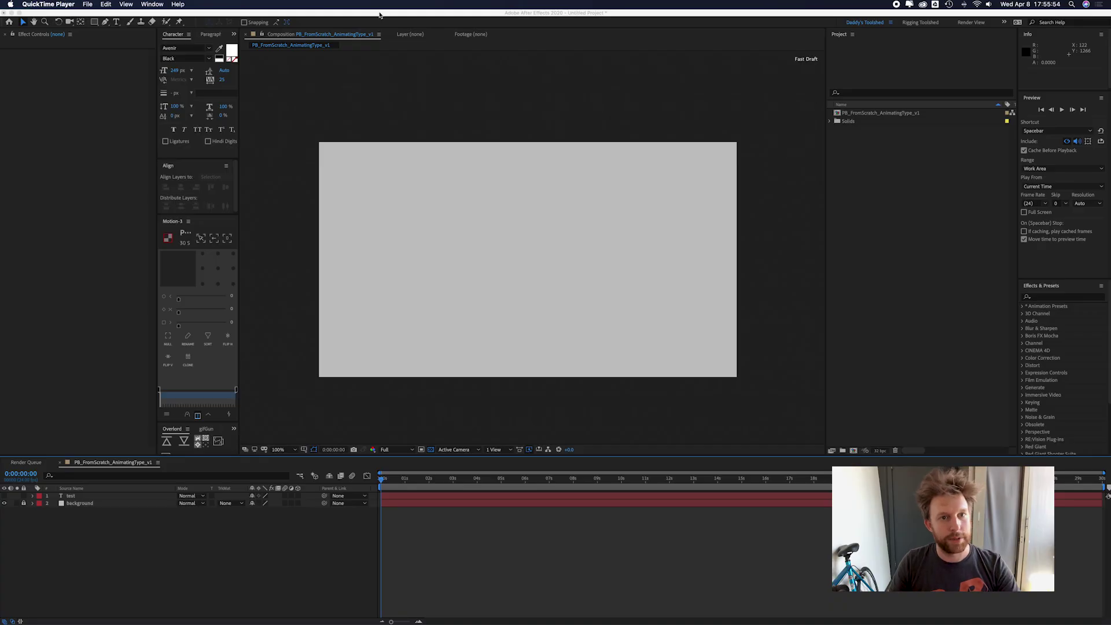
- Enter "Hi, I hate you" as the content of the text layer and move the text fully inside the composition frame
{"action": "left_click", "coordinate": [121, 160]}
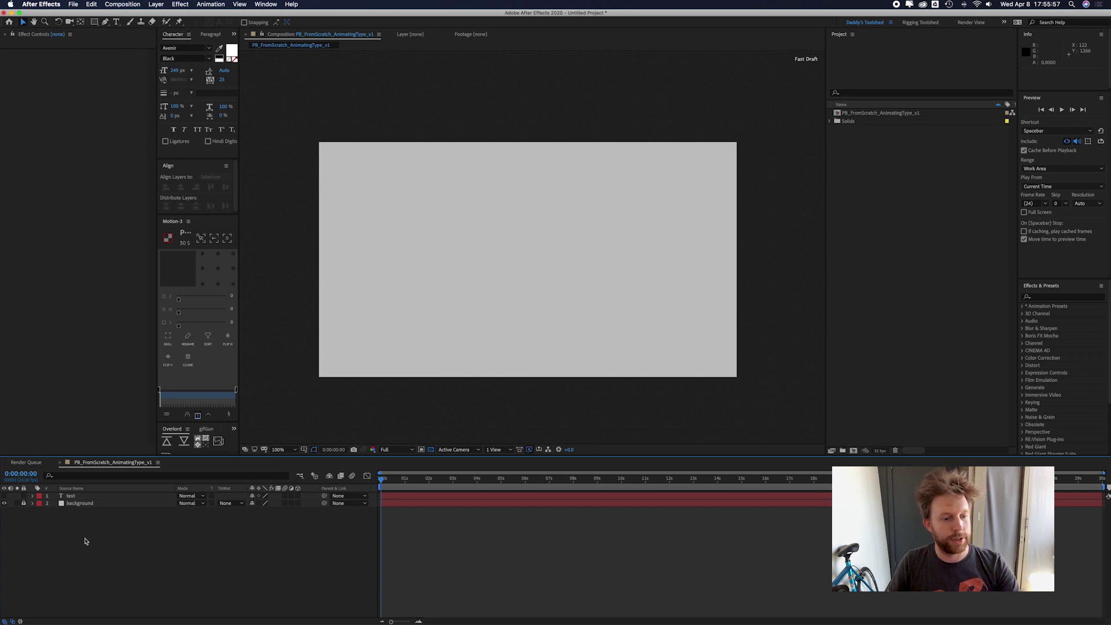
{"action": "key", "text": "super+a"}
{"action": "key", "text": "Delete"}
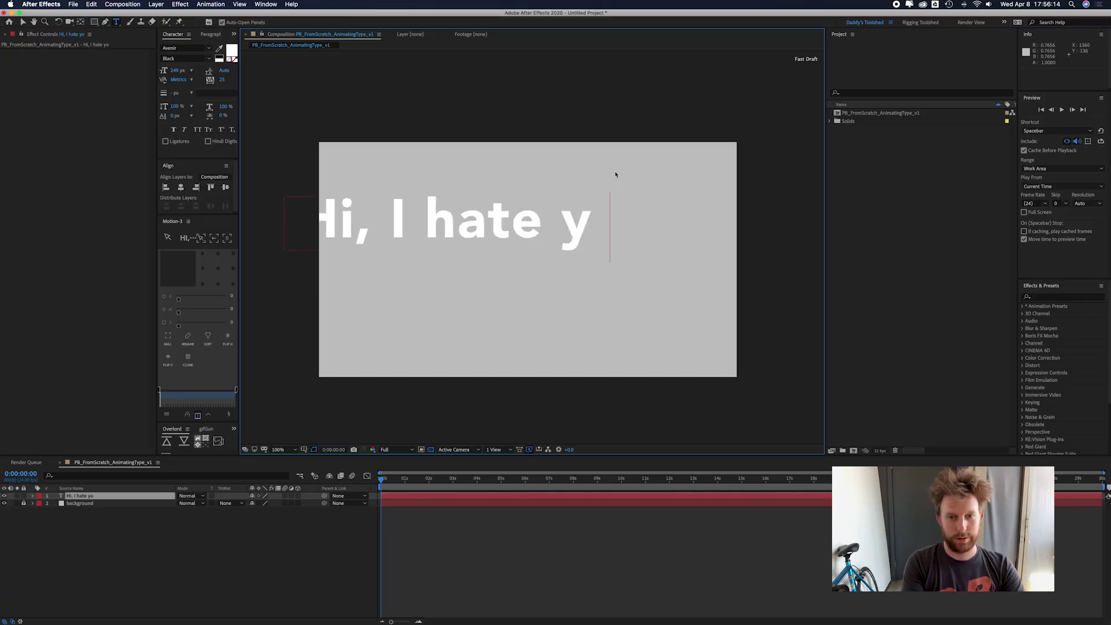
{"action": "type", "text": "ou"}
{"action": "left_click", "coordinate": [22, 23]}
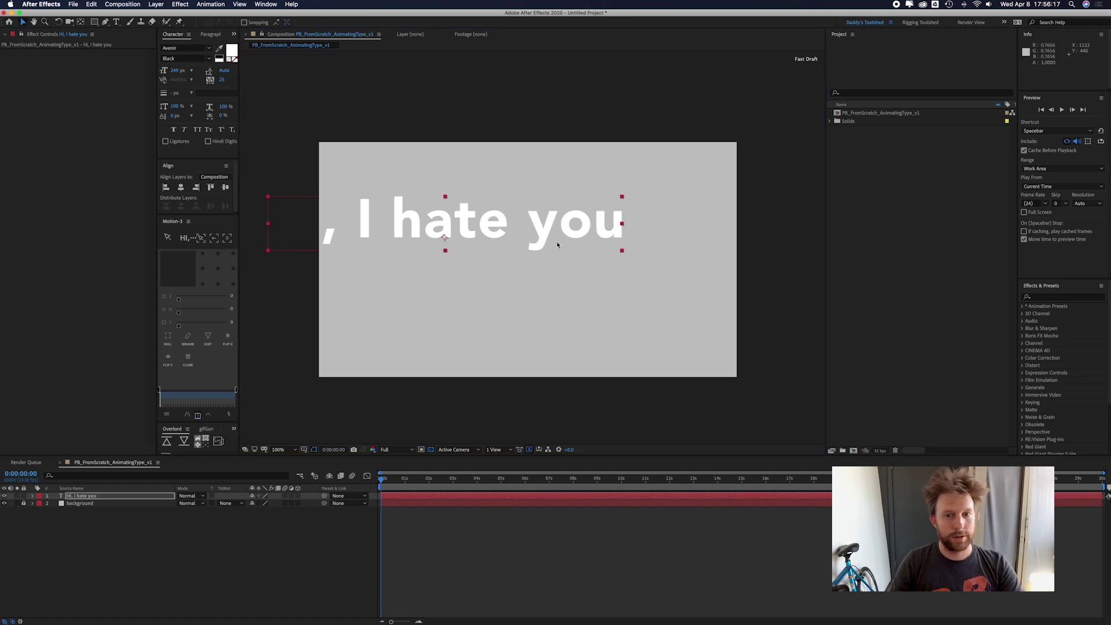
{"action": "left_click_drag", "start_coordinate": [515, 223], "coordinate": [610, 254]}
- Shorten the text to "I hate you" and add a period at its end
{"action": "double_click", "coordinate": [446, 252]}
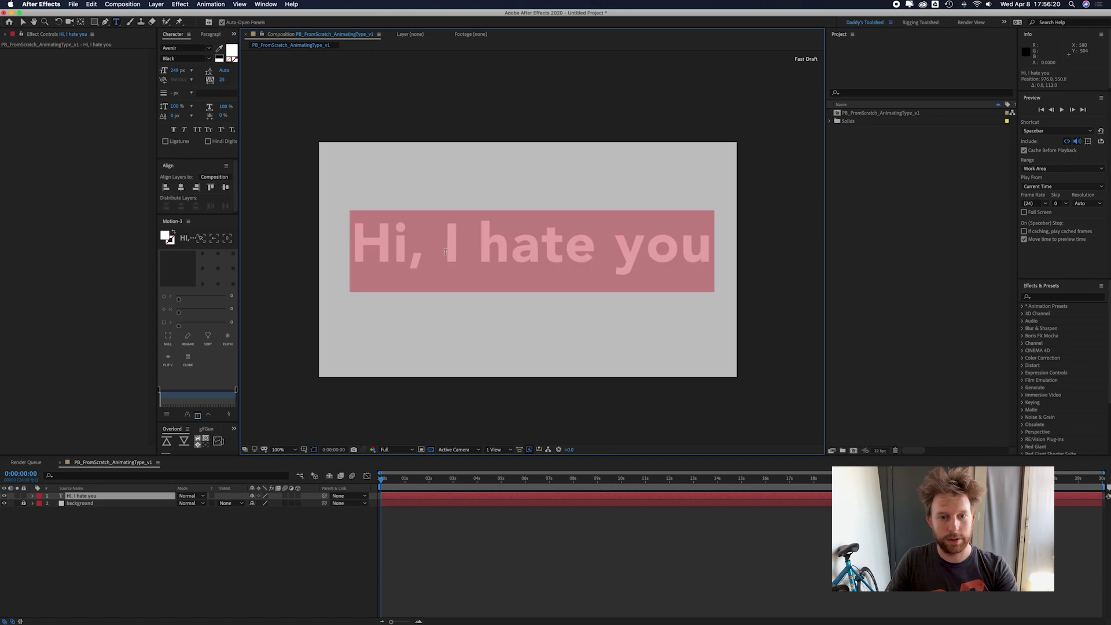
{"action": "left_click_drag", "start_coordinate": [445, 252], "coordinate": [306, 238]}
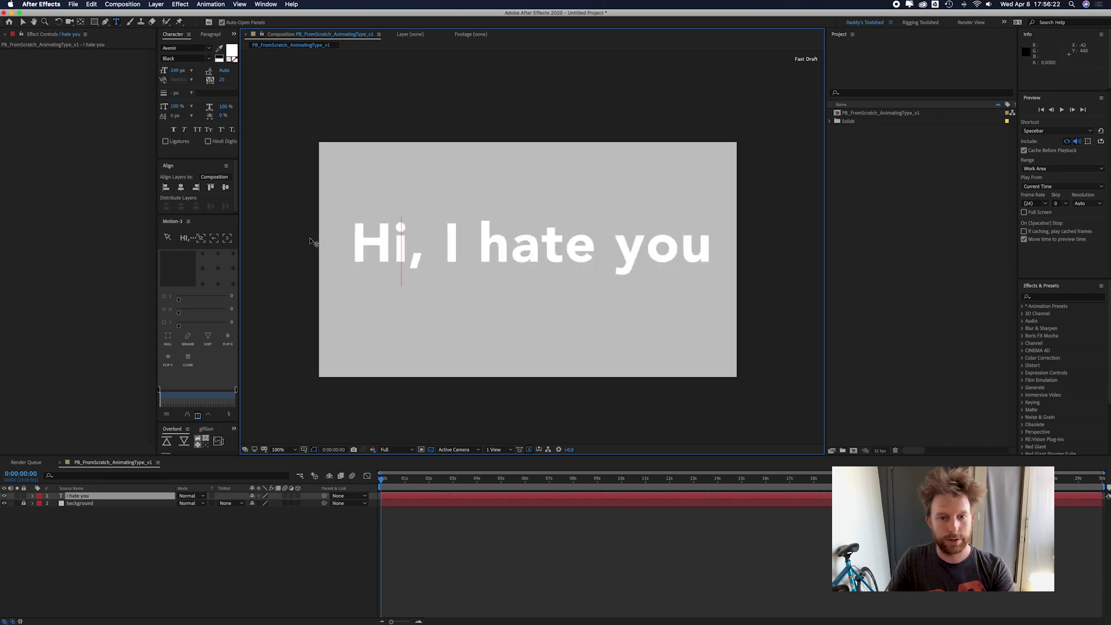
{"action": "key", "text": "BackSpace"}
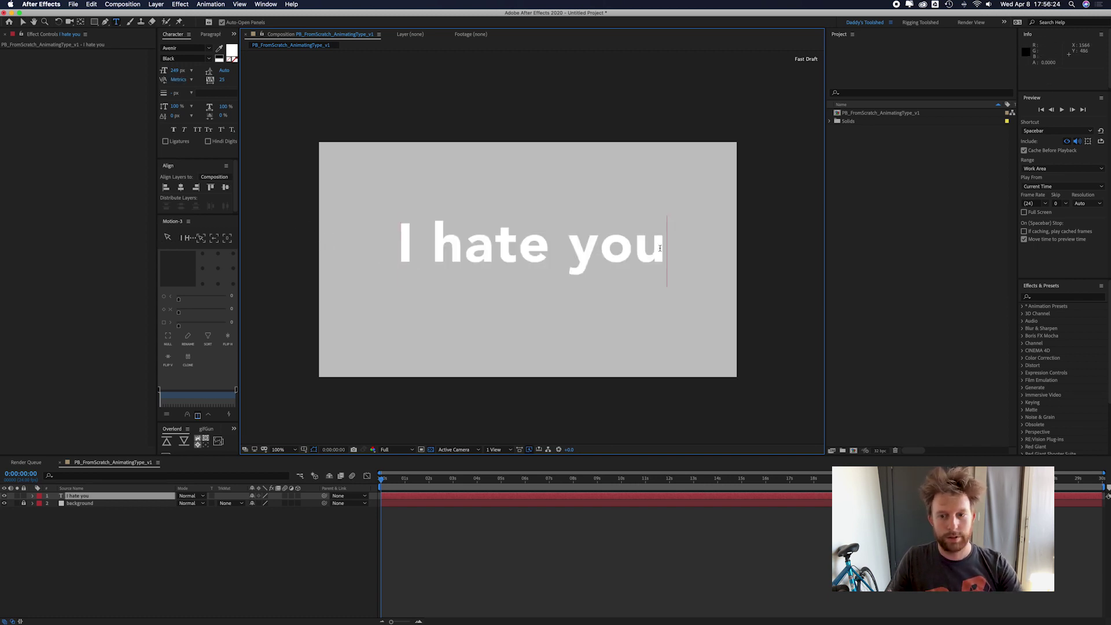
{"action": "left_click", "coordinate": [665, 272]}
{"action": "type", "text": "."}
{"action": "left_click", "coordinate": [24, 22]}
- Switch to Chrome and examine the Mayence font sample on Adobe Fonts
{"action": "double_click", "coordinate": [535, 245]}
{"action": "key", "text": "super+Tab"}
{"action": "key", "text": "super+Tab"}
{"action": "key", "text": "super+Tab"}
{"action": "key", "text": "super+Tab"}
{"action": "key", "text": "super+Tab"}
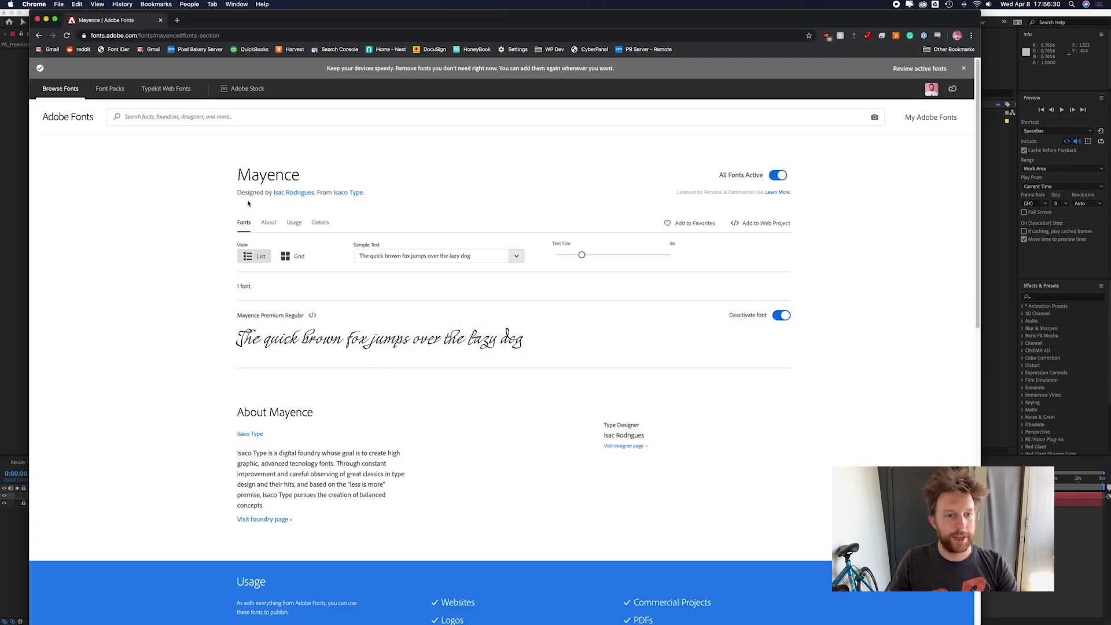
{"action": "left_click_drag", "start_coordinate": [240, 340], "coordinate": [427, 341]}
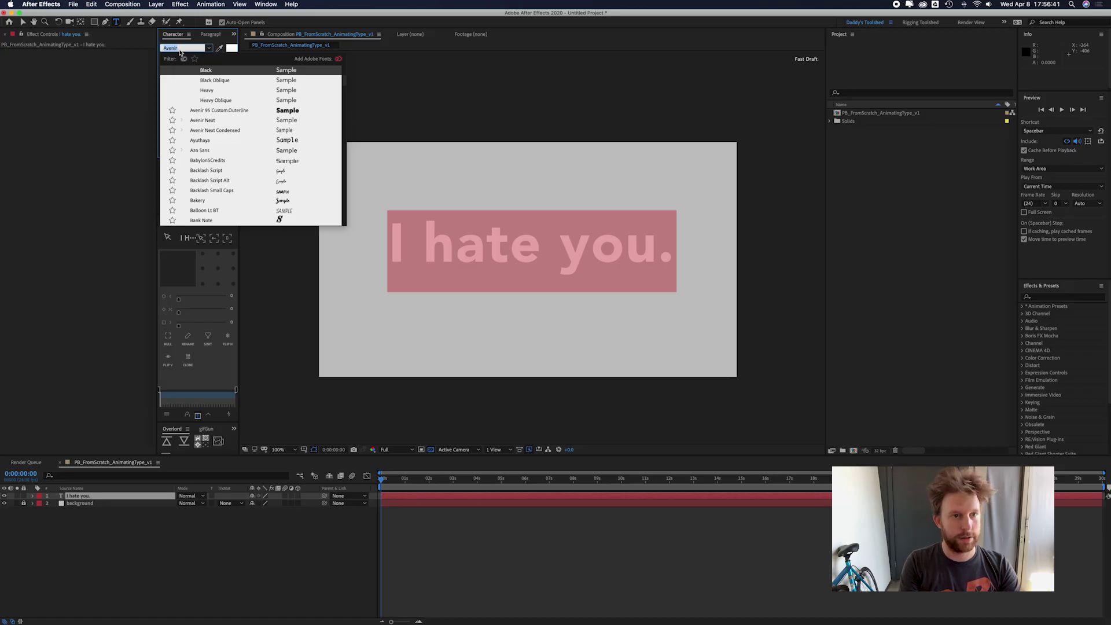
- Back in After Effects, set the font of "I hate you." to Mayence Premium and move the text down toward the composition centre
{"action": "type", "text": "may"}
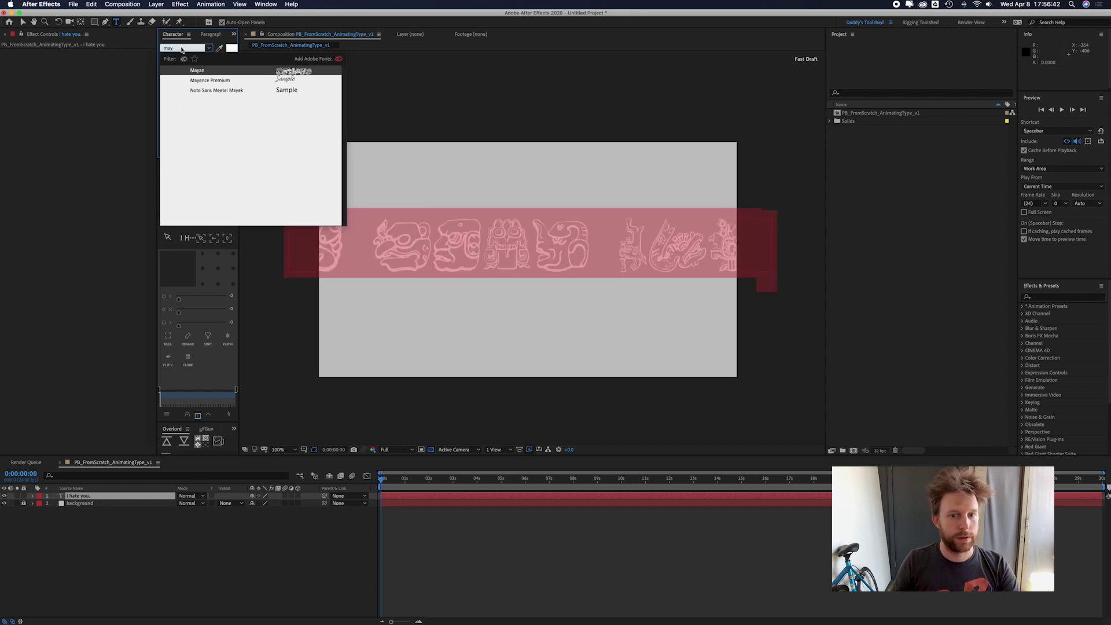
{"action": "left_click", "coordinate": [229, 81]}
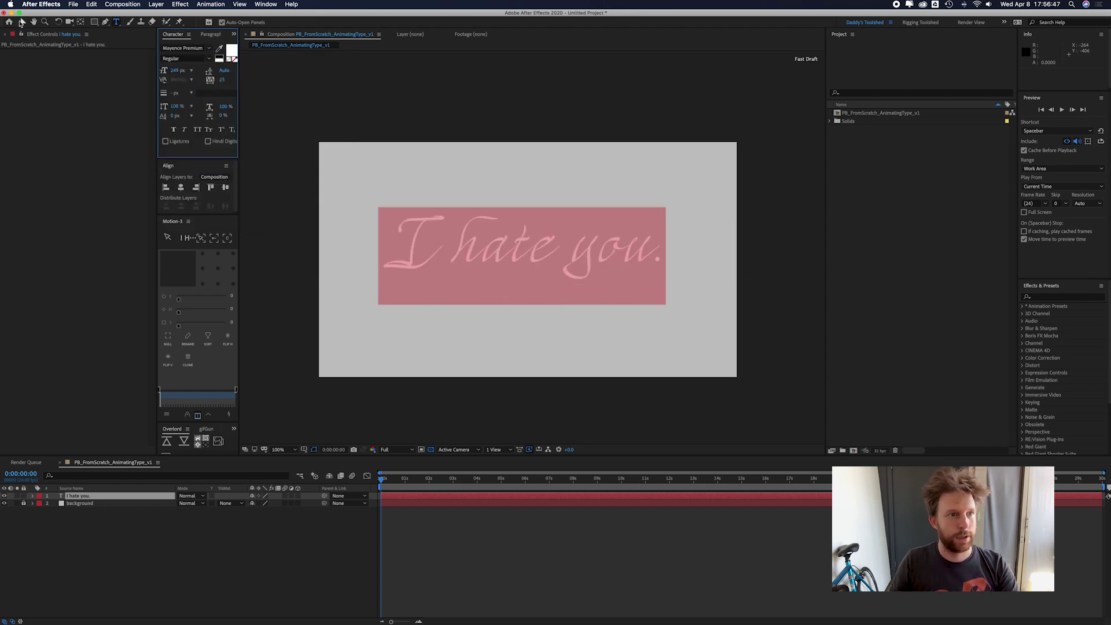
{"action": "left_click", "coordinate": [21, 22]}
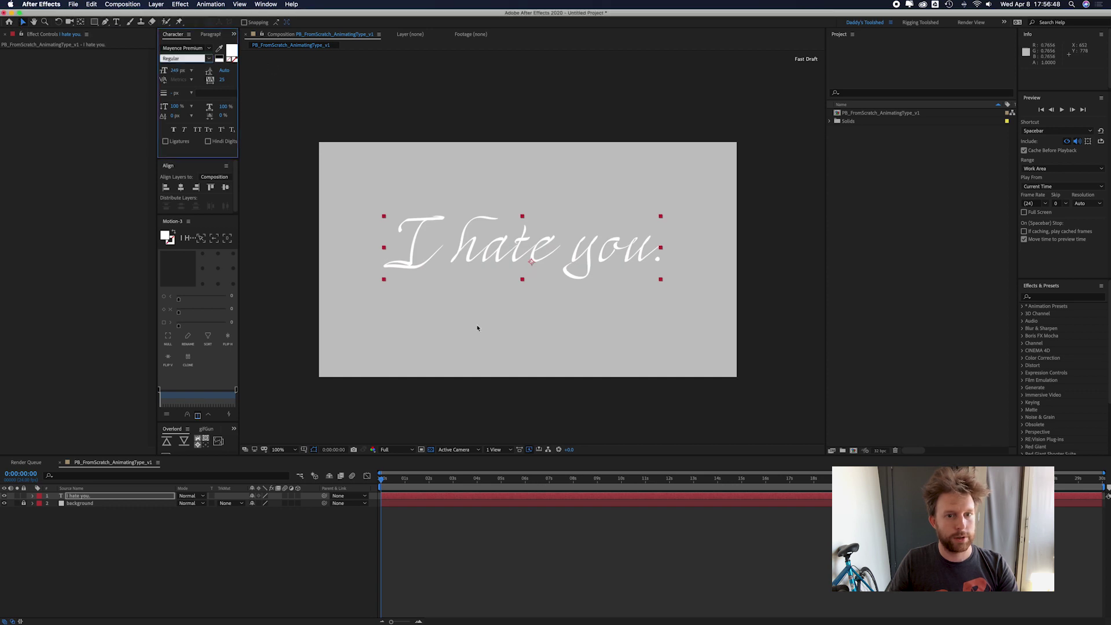
{"action": "left_click_drag", "start_coordinate": [517, 273], "coordinate": [516, 297]}
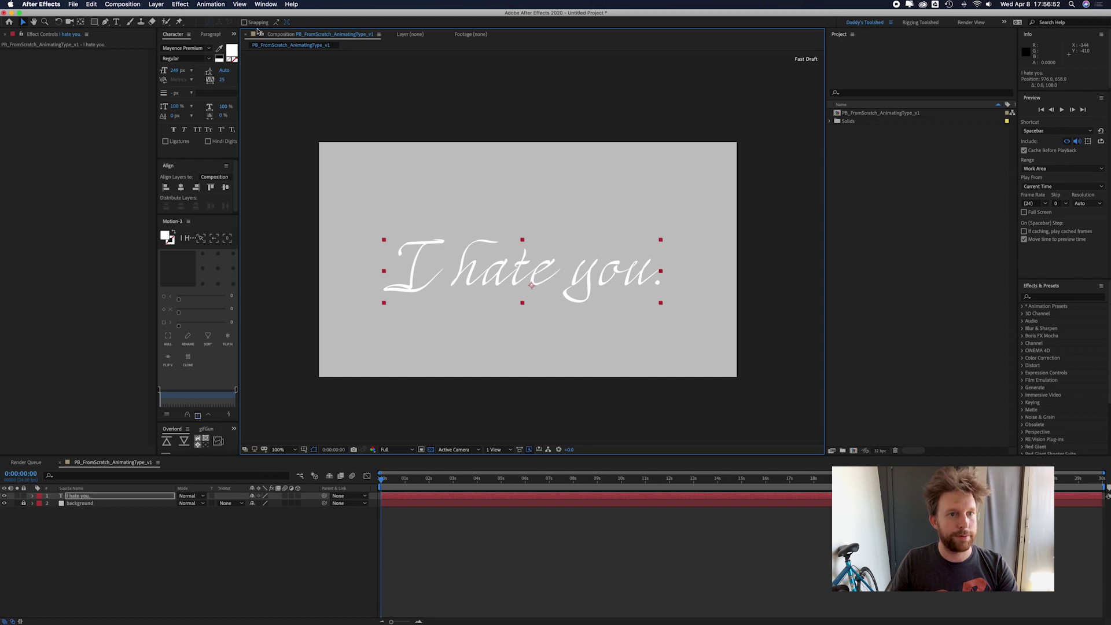
- Try red FF0000 and green 0FEF73 as the fill colour of the "I hate you." text
{"action": "left_click", "coordinate": [72, 496]}
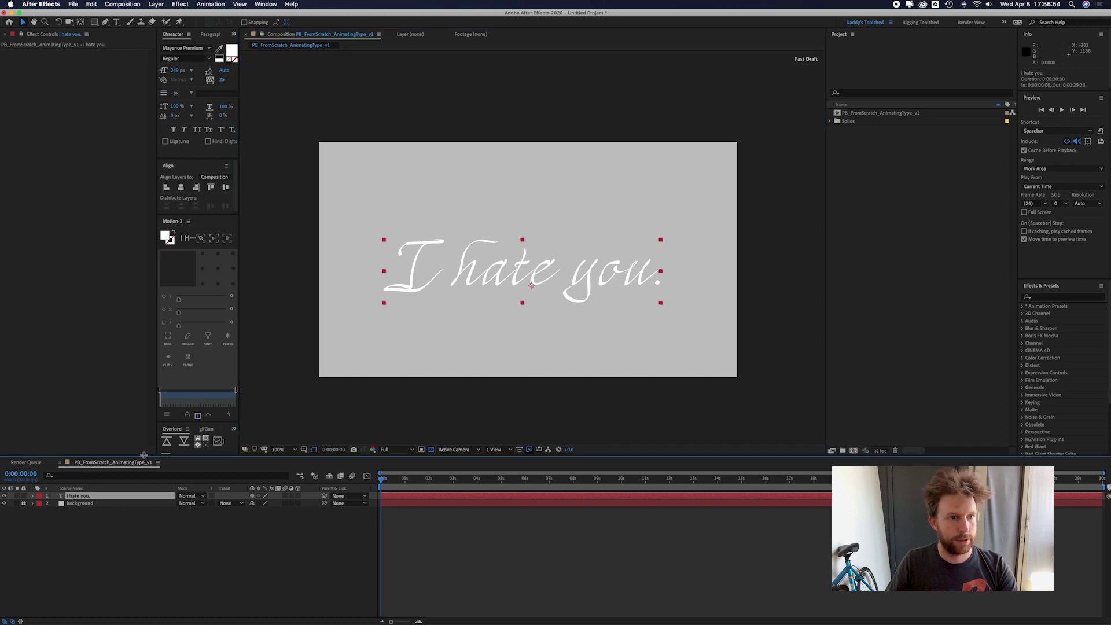
{"action": "left_click", "coordinate": [234, 51]}
{"action": "left_click_drag", "start_coordinate": [98, 96], "coordinate": [143, 59]}
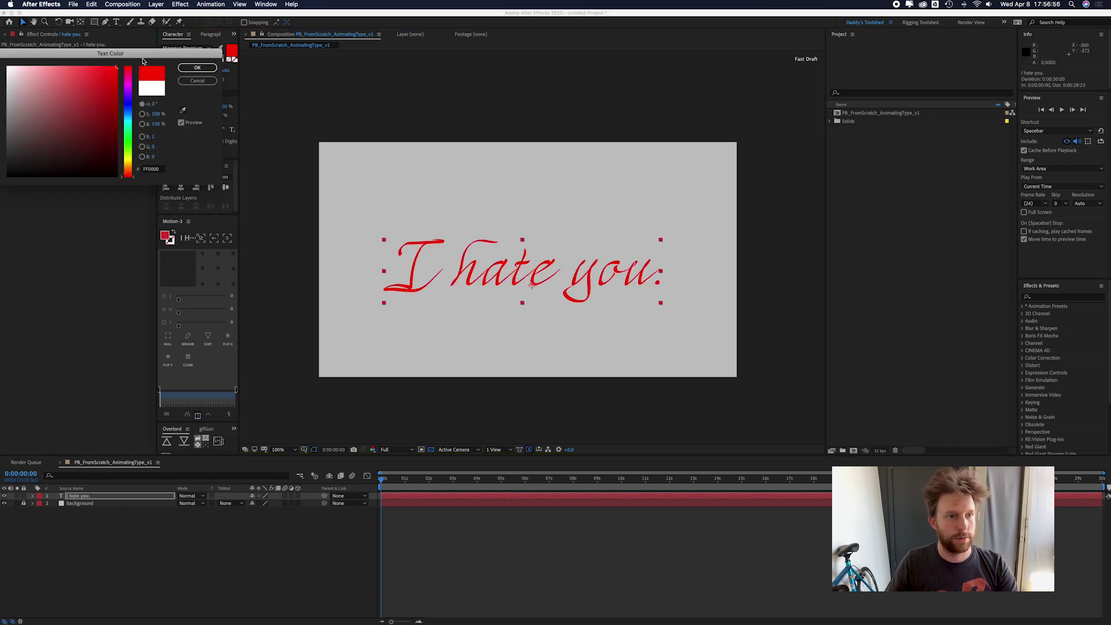
{"action": "left_click", "coordinate": [197, 66]}
{"action": "left_click", "coordinate": [234, 51]}
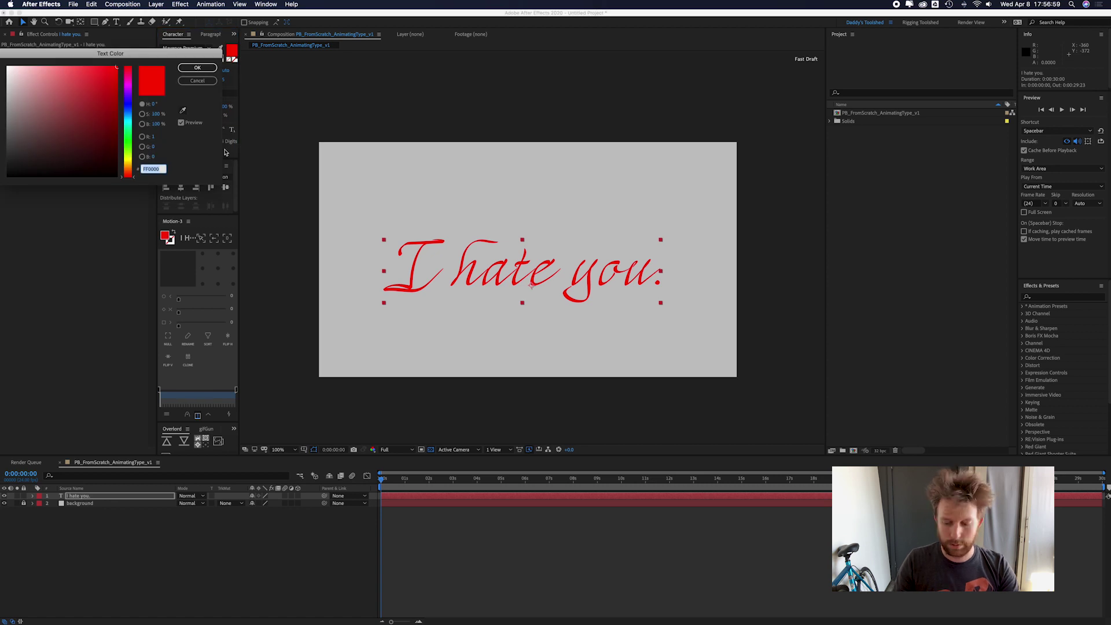
{"action": "type", "text": "FE"}
{"action": "type", "text": "00"}
{"action": "key", "text": "Return"}
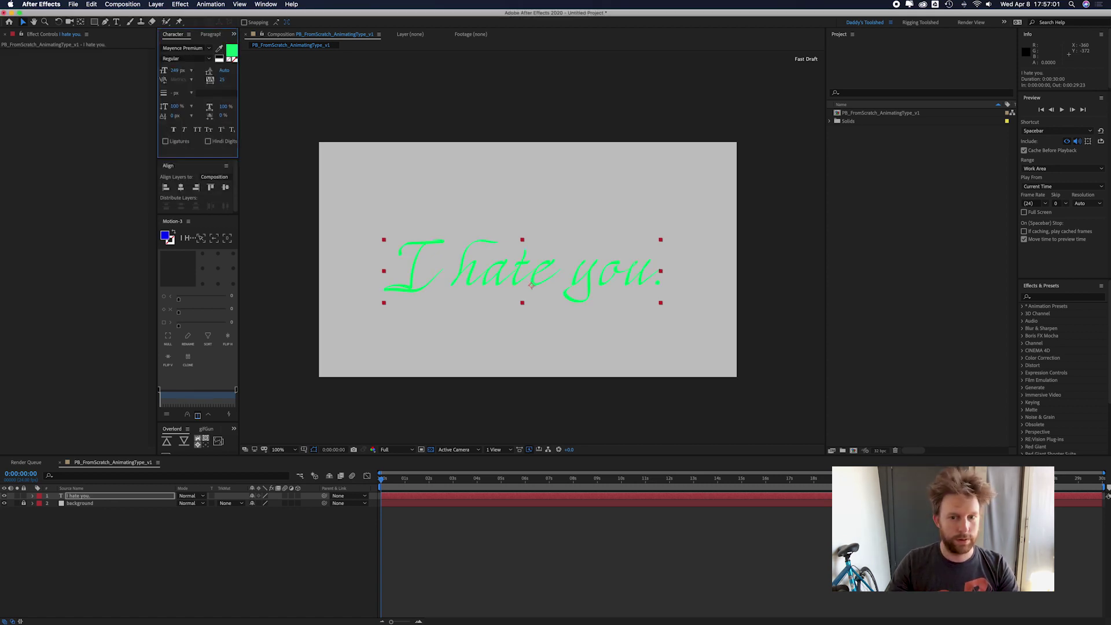
- Set the text's fill colour to FE6D73 and nudge the text slightly up and right to centre it in the frame
{"action": "left_click", "coordinate": [231, 50]}
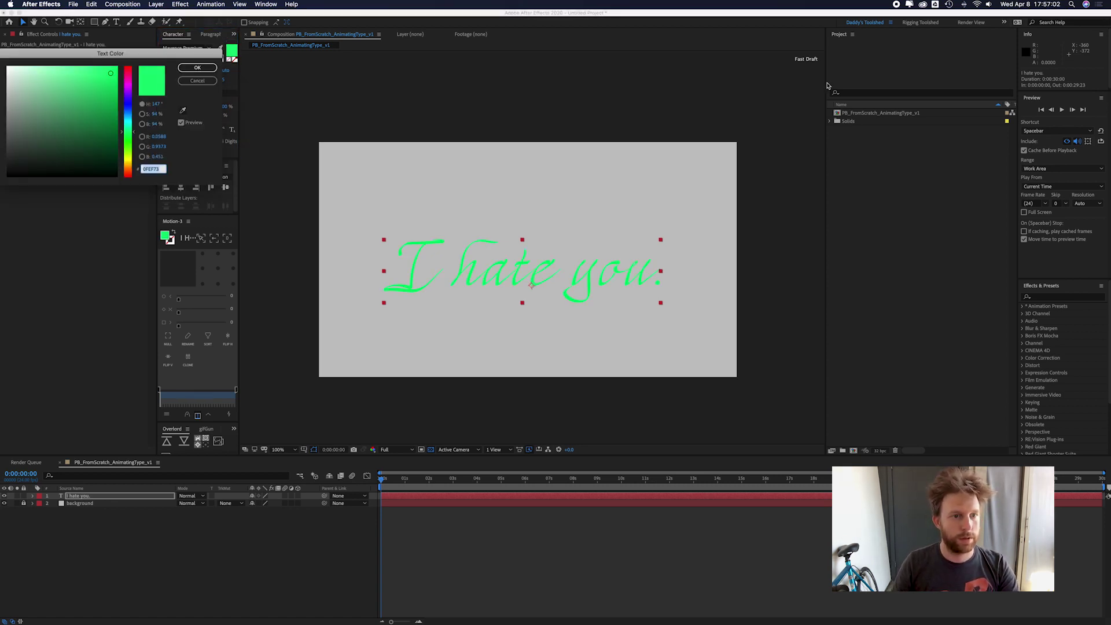
{"action": "type", "text": "FE"}
{"action": "type", "text": "6D73"}
{"action": "key", "text": "Return"}
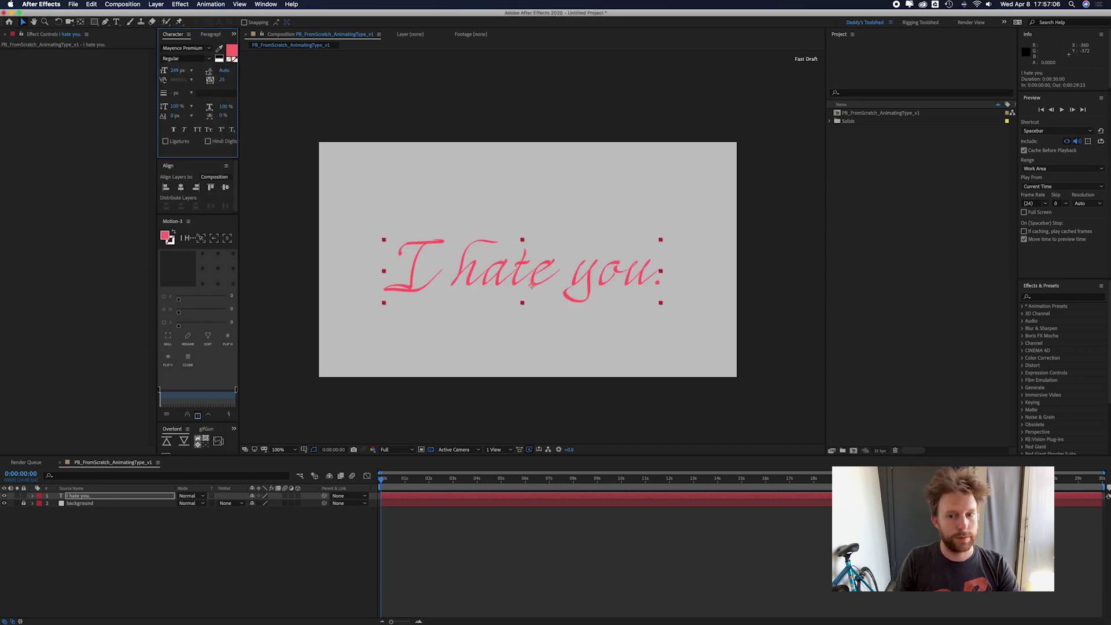
{"action": "left_click", "coordinate": [24, 26]}
{"action": "left_click_drag", "start_coordinate": [567, 273], "coordinate": [574, 258]}
- Add a new shape layer above the text and name it "Text Reveal Mask"
{"action": "left_click", "coordinate": [197, 600]}
{"action": "left_click", "coordinate": [80, 496]}
{"action": "left_click", "coordinate": [127, 530]}
{"action": "right_click", "coordinate": [214, 543]}
{"action": "mouse_move", "coordinate": [268, 531]}
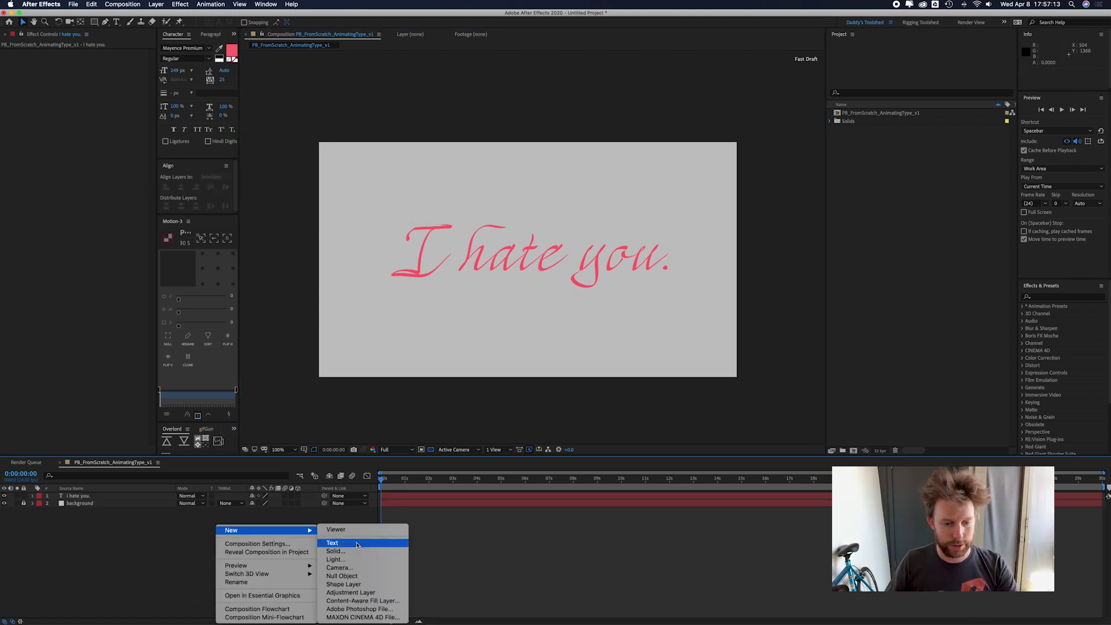
{"action": "left_click", "coordinate": [365, 586]}
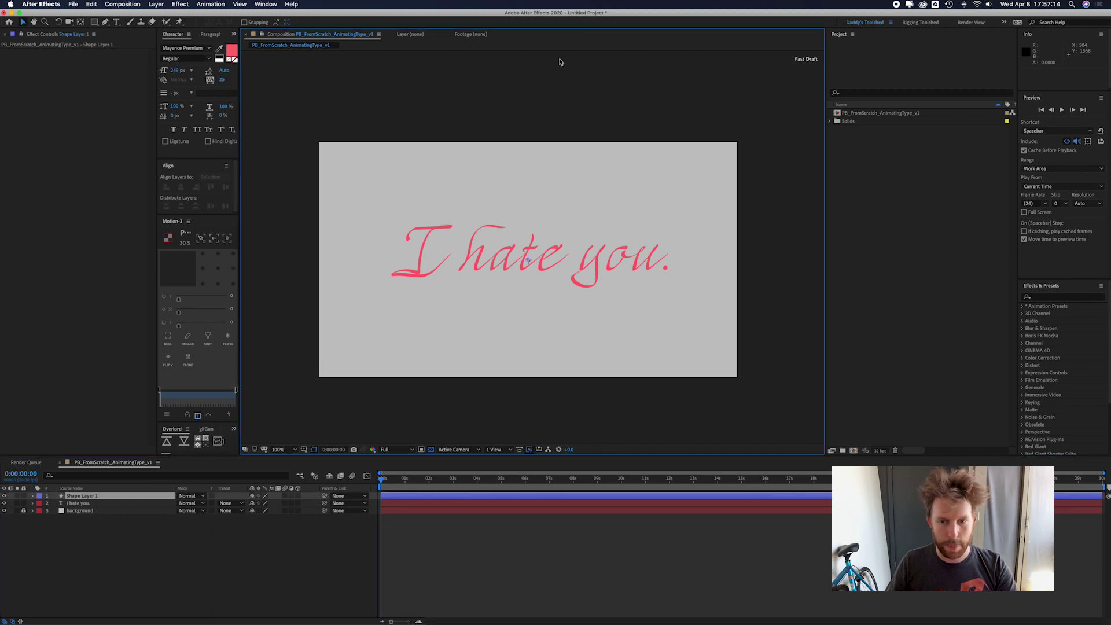
{"action": "key", "text": "q"}
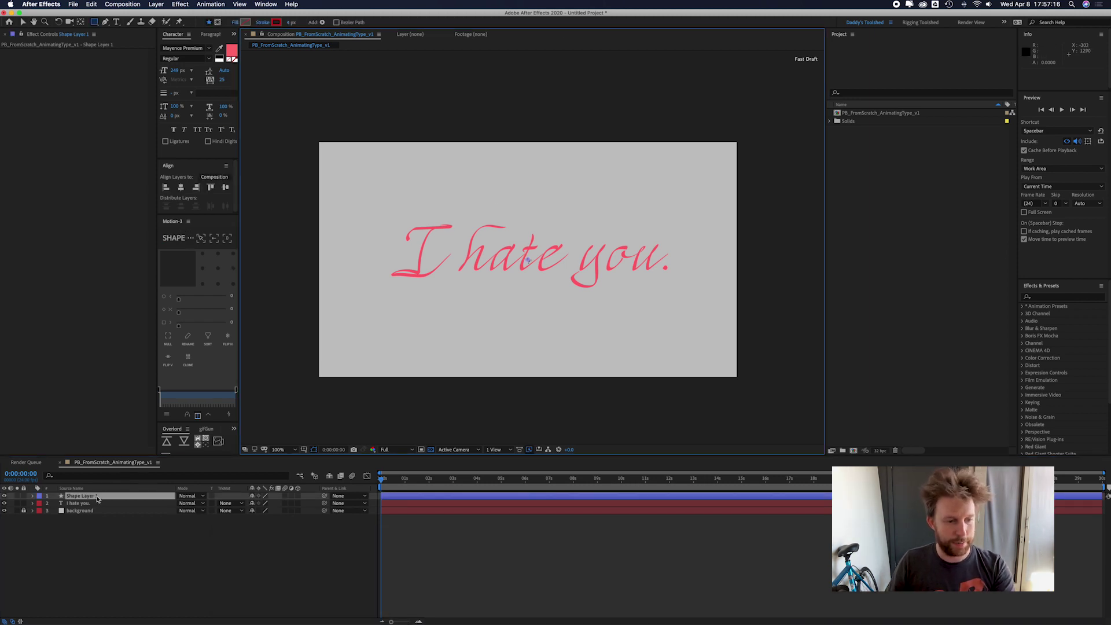
{"action": "key", "text": "Return"}
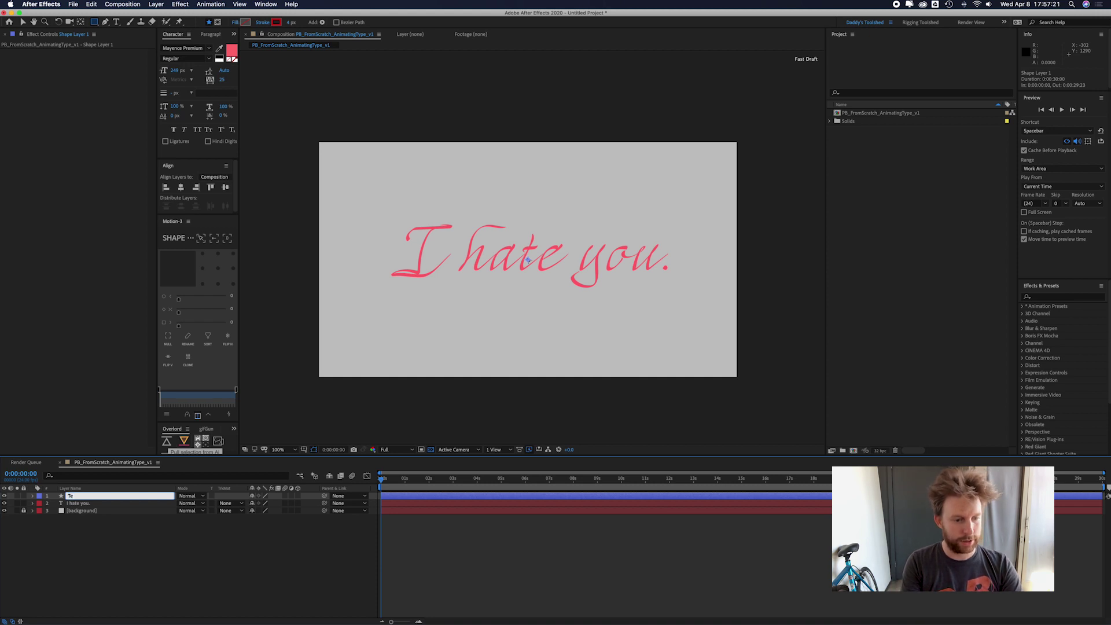
{"action": "type", "text": "Text Reveal Mask"}
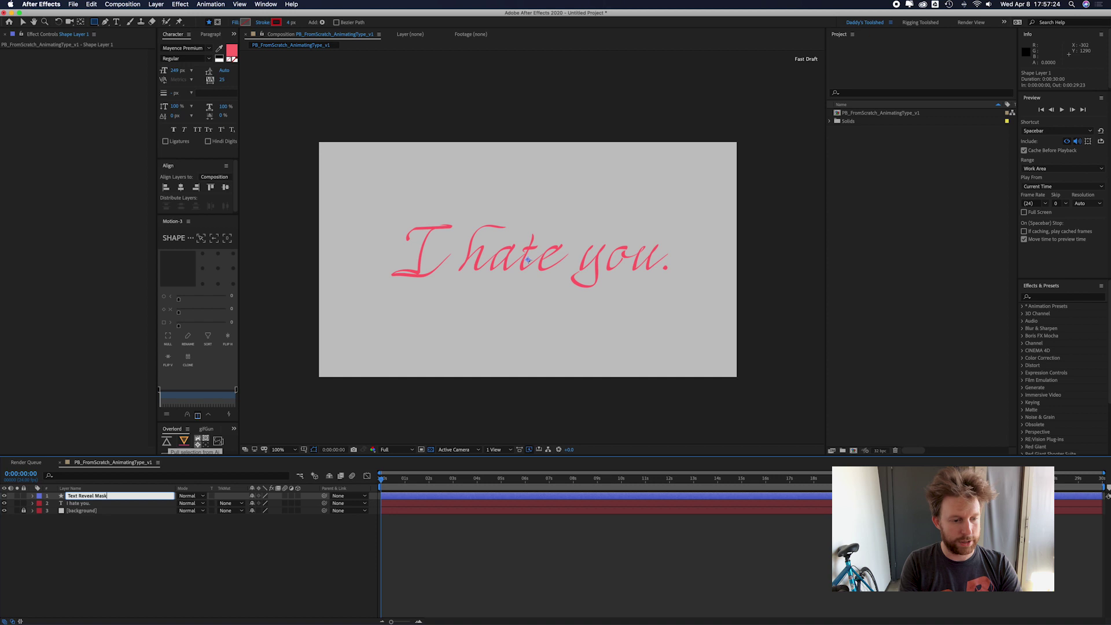
{"action": "key", "text": "Return"}
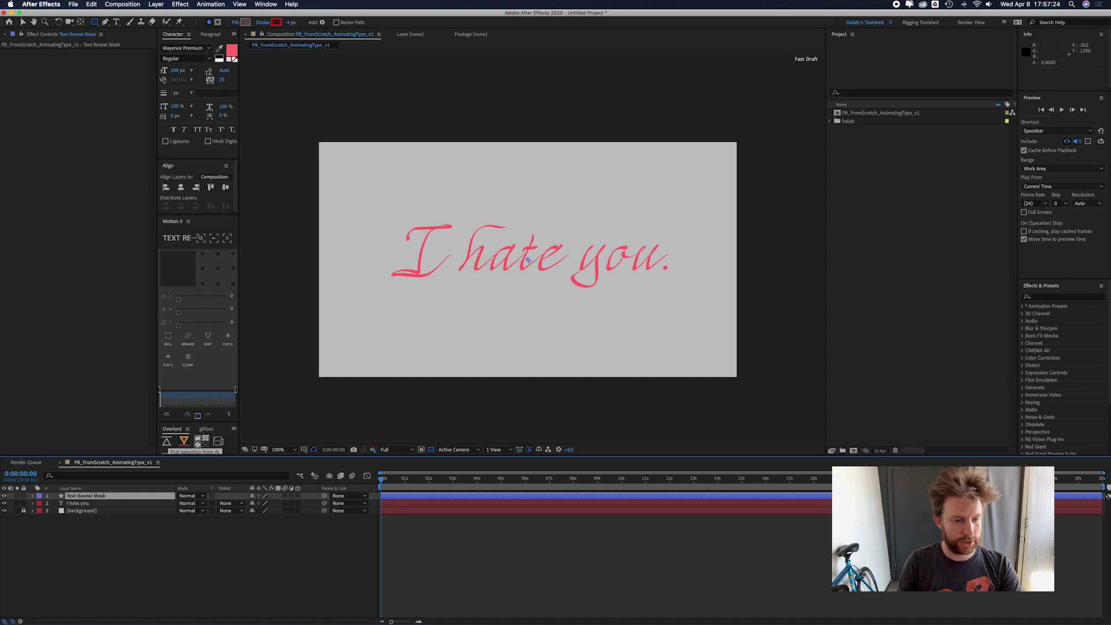
- Set up the Pen tool for the Text Reveal Mask layer with a black 000000 stroke about 15 px wide
{"action": "key", "text": "space"}
{"action": "left_click_drag", "start_coordinate": [536, 236], "coordinate": [517, 230]}
{"action": "key", "text": "z"}
{"action": "left_click", "coordinate": [467, 253]}
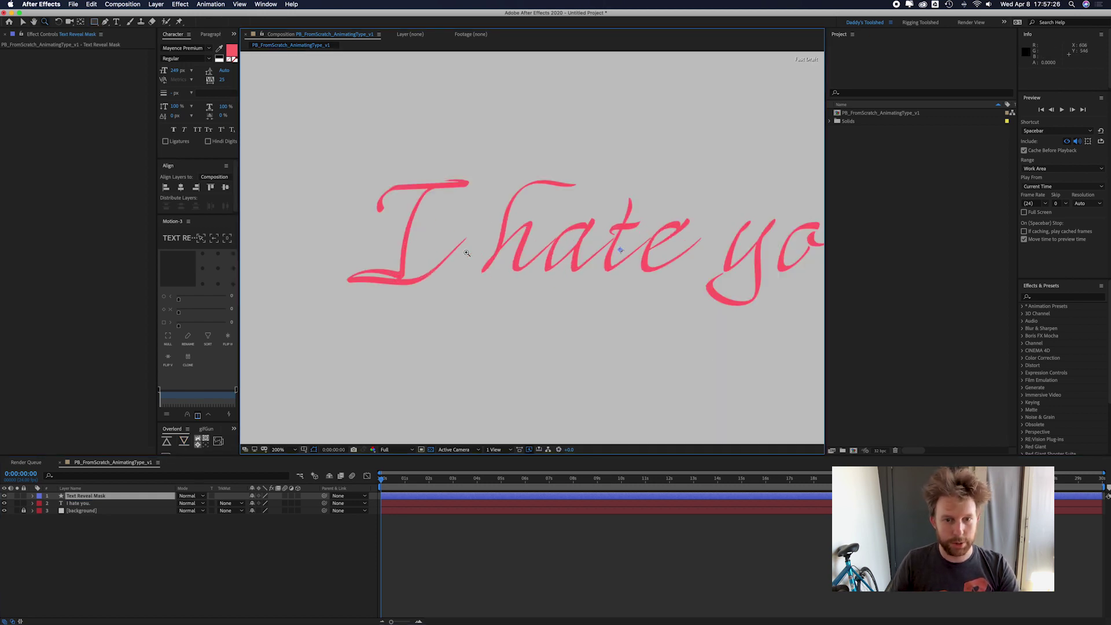
{"action": "key", "text": "q"}
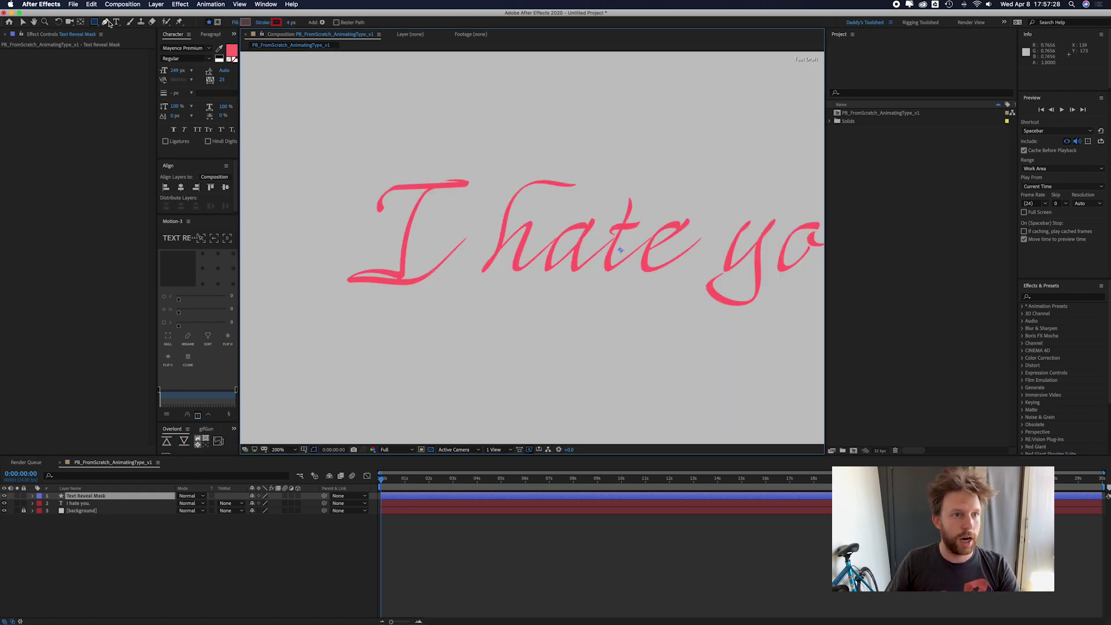
{"action": "left_click", "coordinate": [107, 23]}
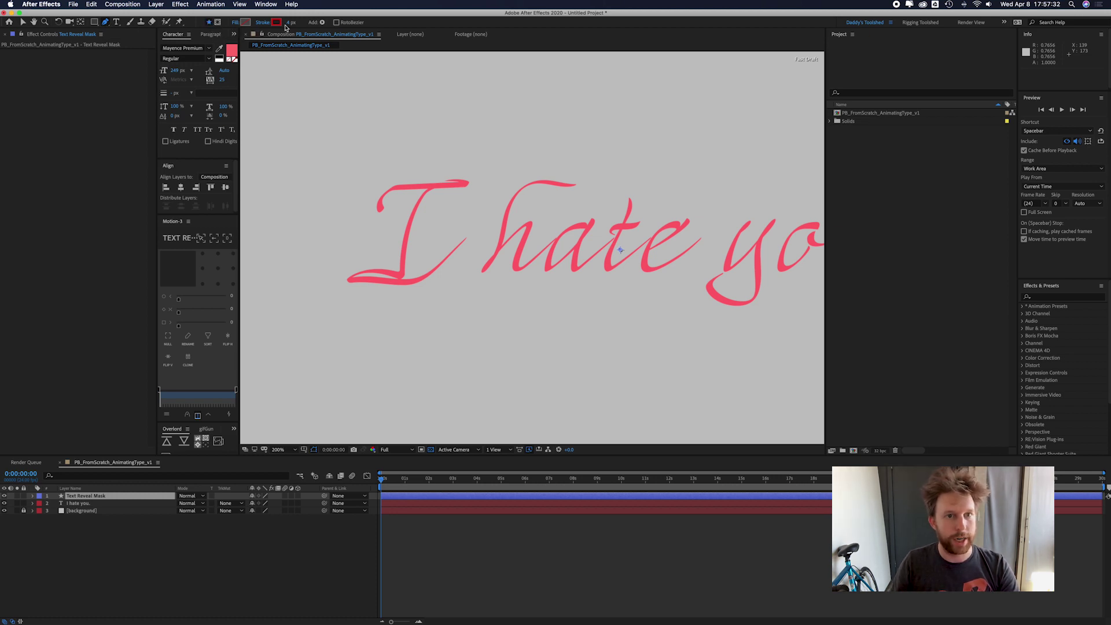
{"action": "left_click", "coordinate": [276, 22]}
{"action": "left_click_drag", "start_coordinate": [55, 159], "coordinate": [40, 173]}
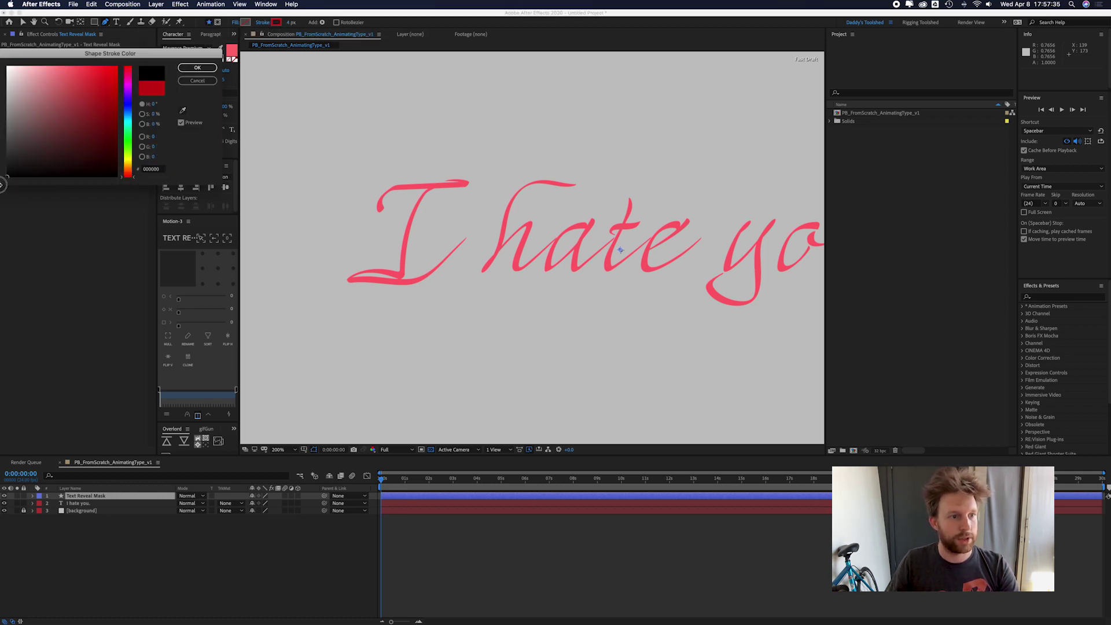
{"action": "left_click", "coordinate": [197, 67]}
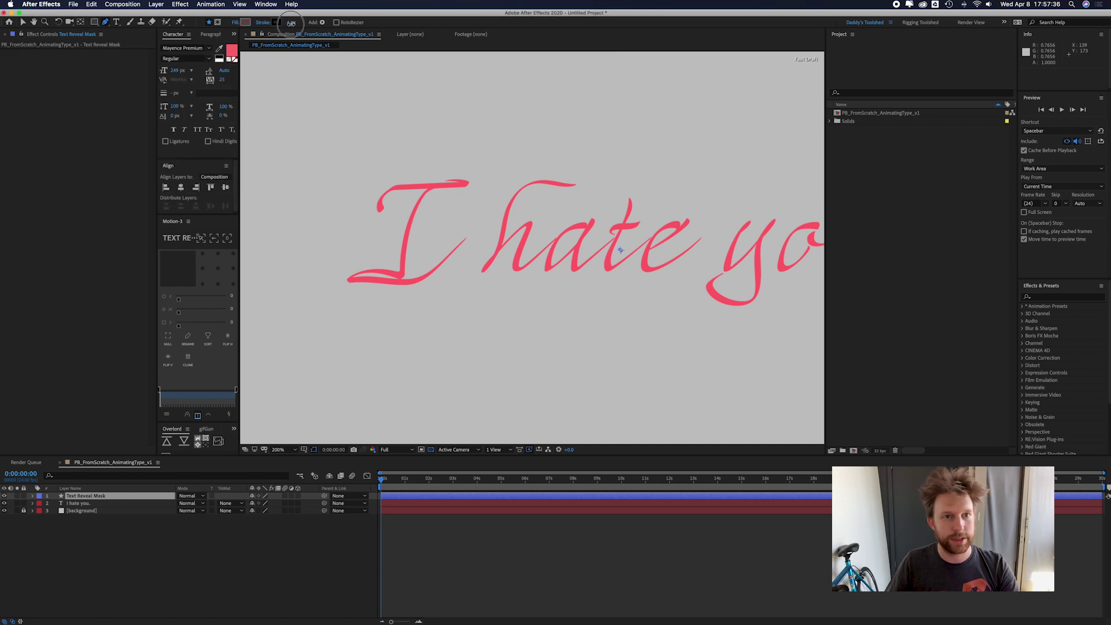
{"action": "left_click_drag", "start_coordinate": [292, 23], "coordinate": [296, 23]}
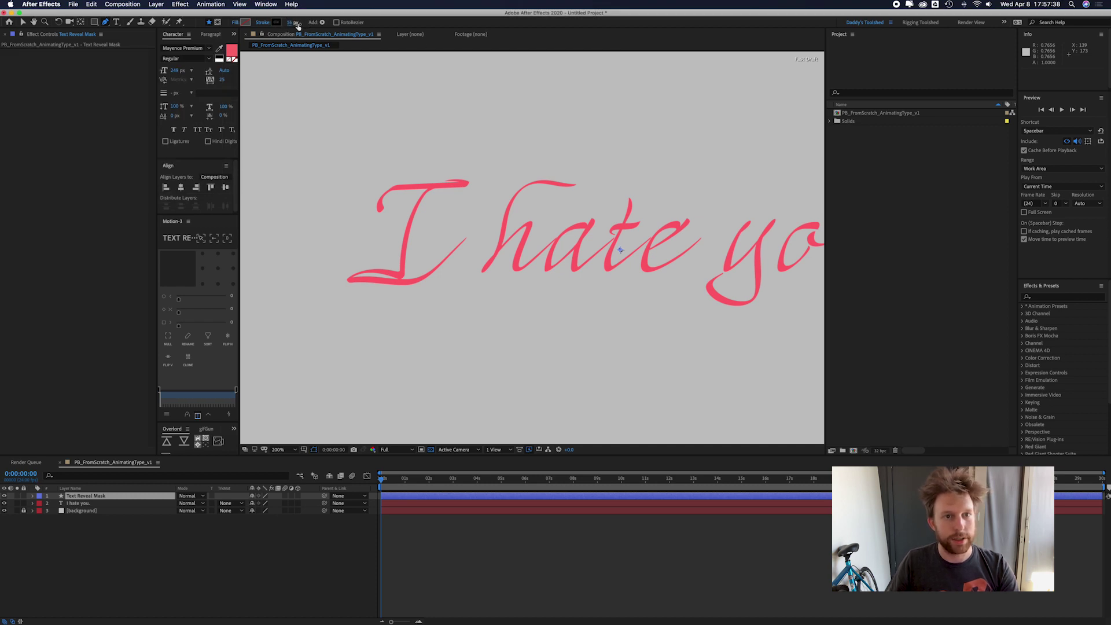
- Trace the letter I with a curved path on the Text Reveal Mask layer, including its bottom loop and exit stroke
{"action": "left_click", "coordinate": [381, 211]}
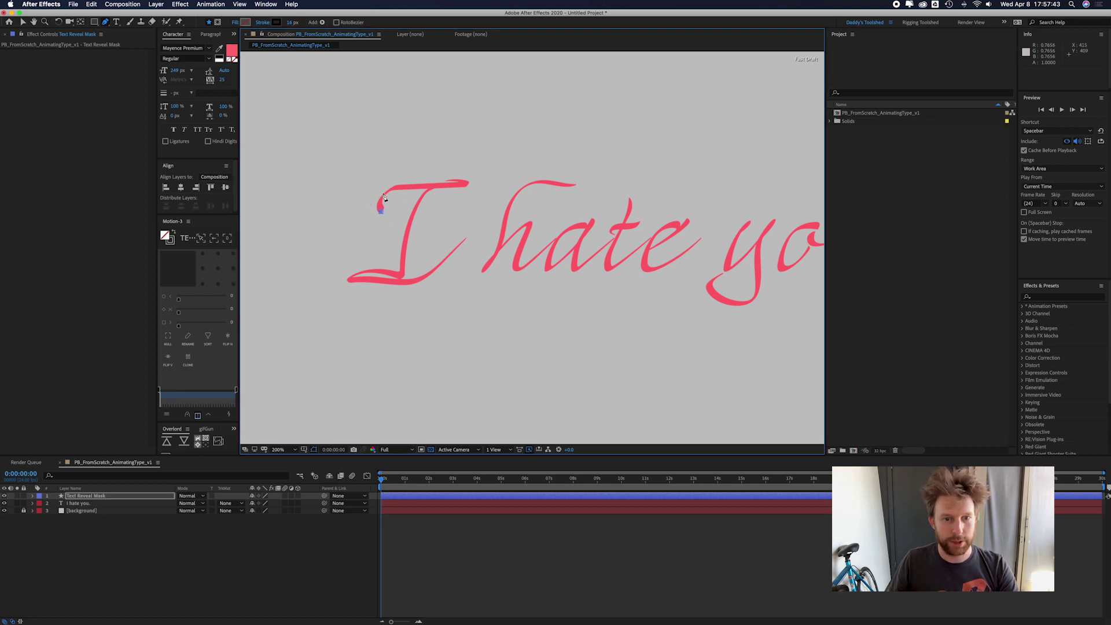
{"action": "left_click_drag", "start_coordinate": [396, 189], "coordinate": [467, 193]}
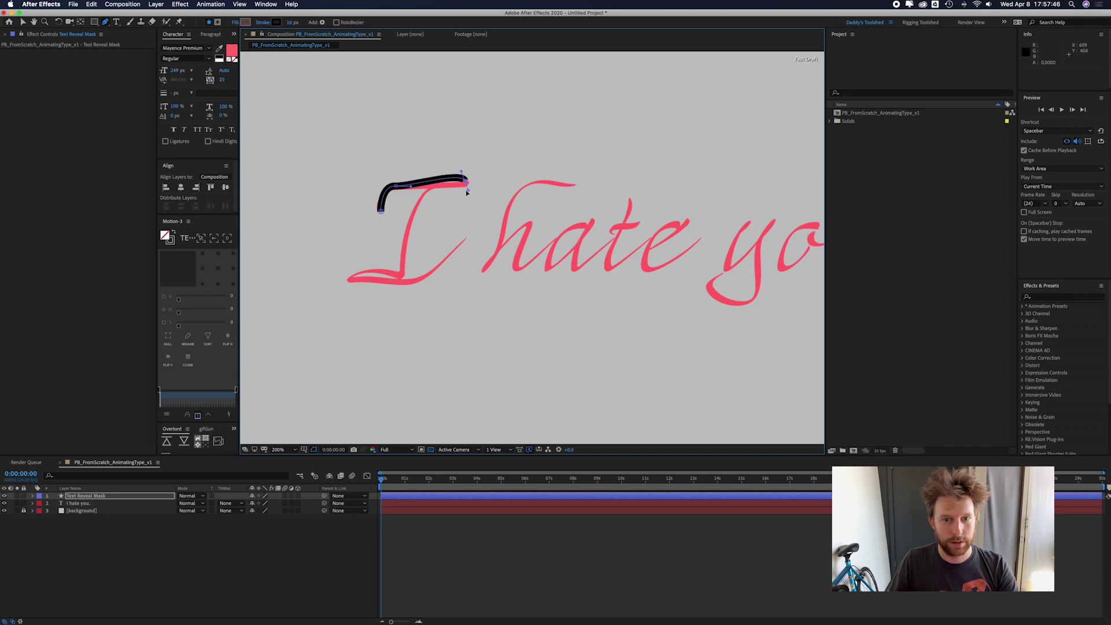
{"action": "left_click", "coordinate": [434, 189]}
{"action": "mouse_move", "coordinate": [402, 280]}
{"action": "left_mouse_down"}
{"action": "mouse_move", "coordinate": [404, 302]}
{"action": "mouse_move", "coordinate": [338, 274]}
{"action": "mouse_move", "coordinate": [326, 283]}
{"action": "left_mouse_up"}
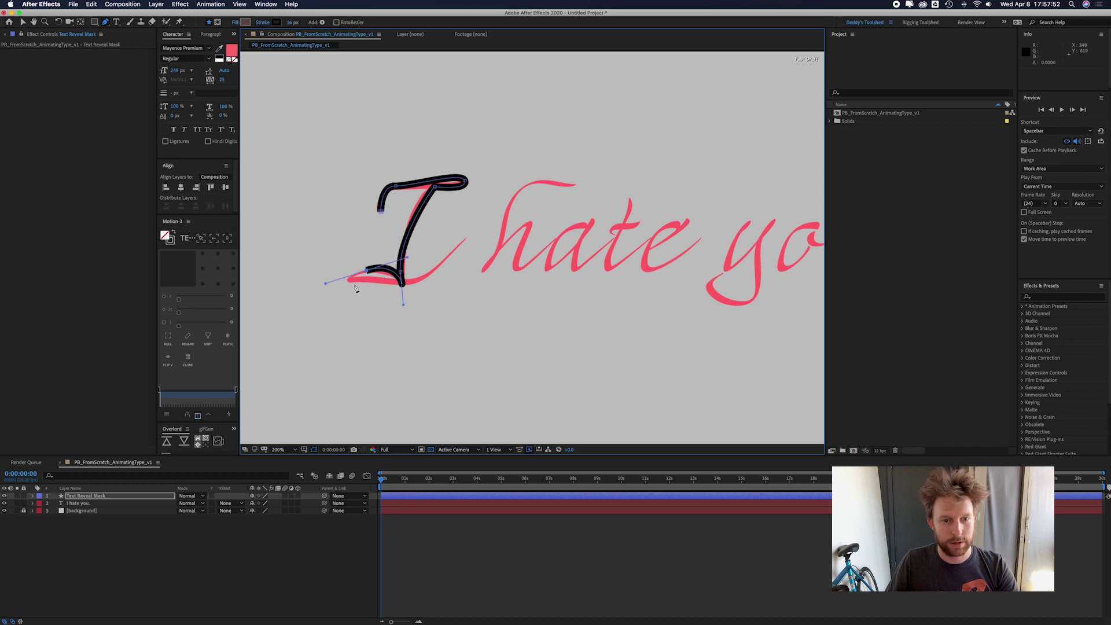
{"action": "left_click", "coordinate": [351, 282]}
{"action": "left_click_drag", "start_coordinate": [386, 286], "coordinate": [414, 287]}
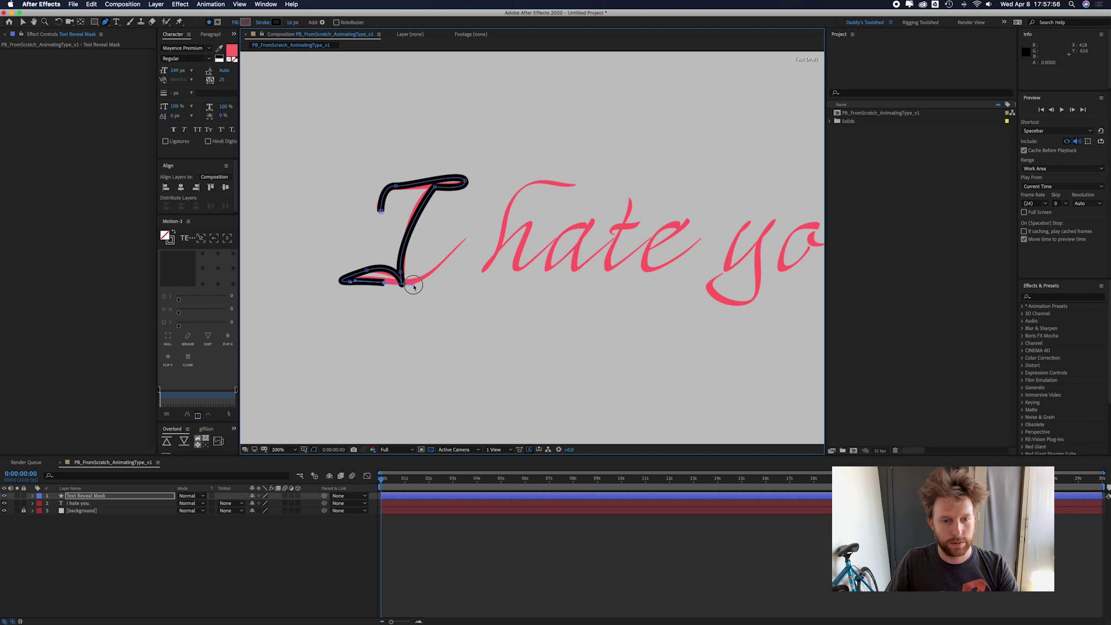
{"action": "left_click", "coordinate": [466, 238]}
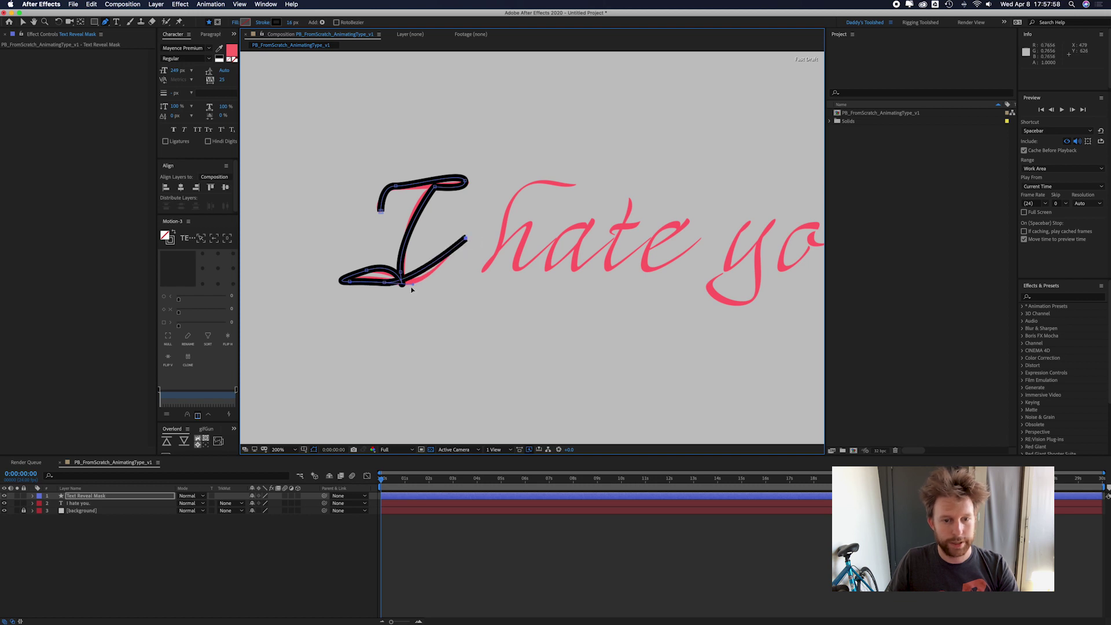
{"action": "left_click_drag", "start_coordinate": [421, 286], "coordinate": [438, 288]}
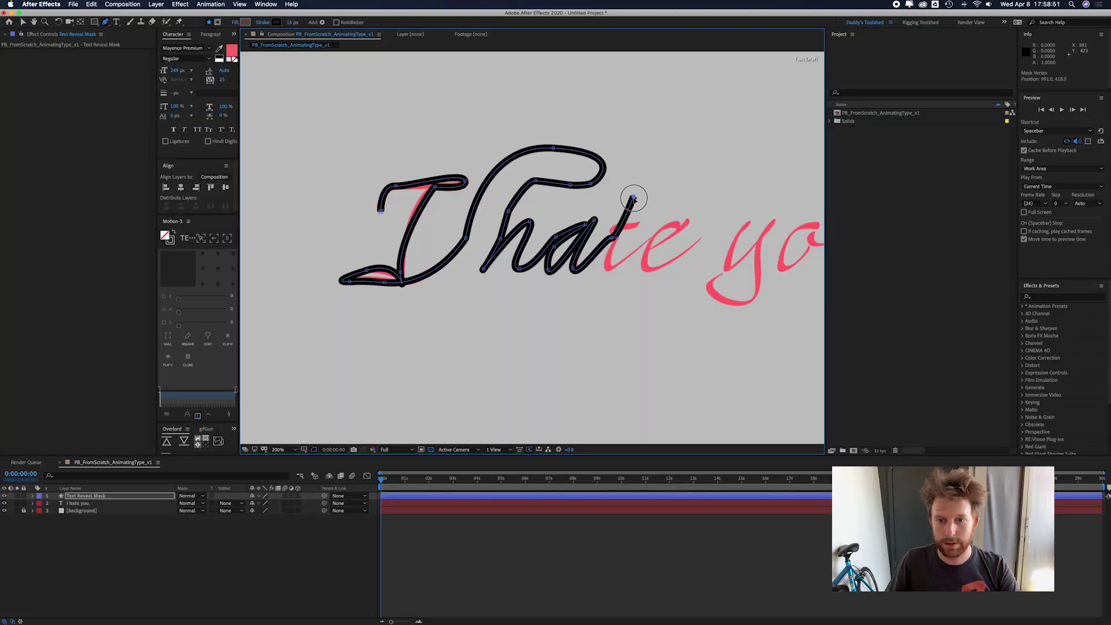
- Extend the reveal path through the stem of the t and the e of "hate", leaving out the t's crossbar
{"action": "left_click_drag", "start_coordinate": [608, 268], "coordinate": [631, 267]}
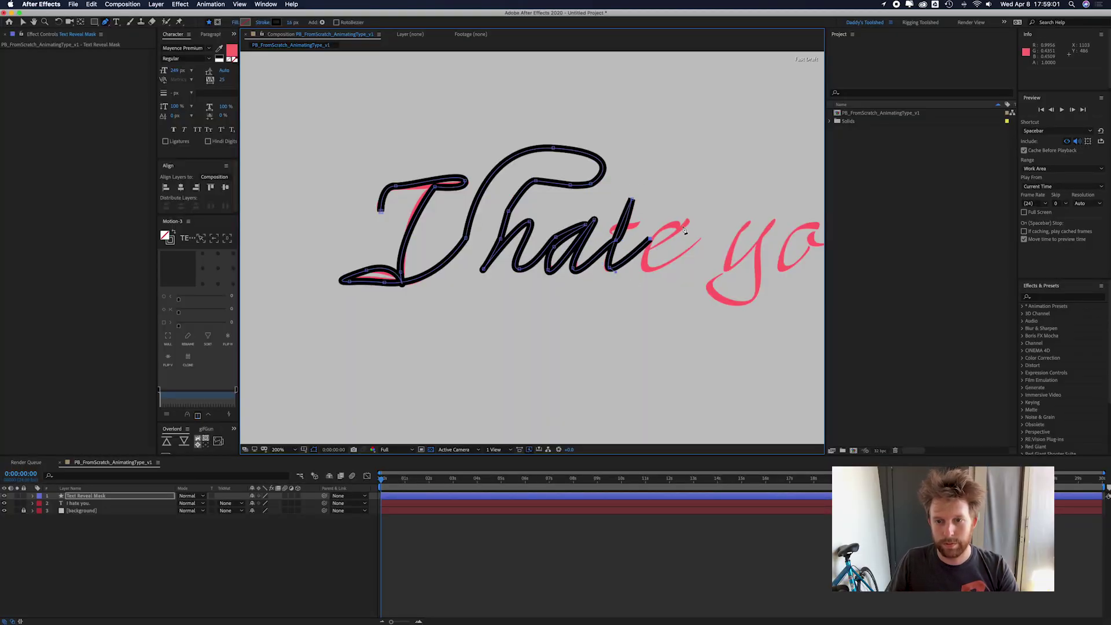
{"action": "left_click", "coordinate": [678, 226]}
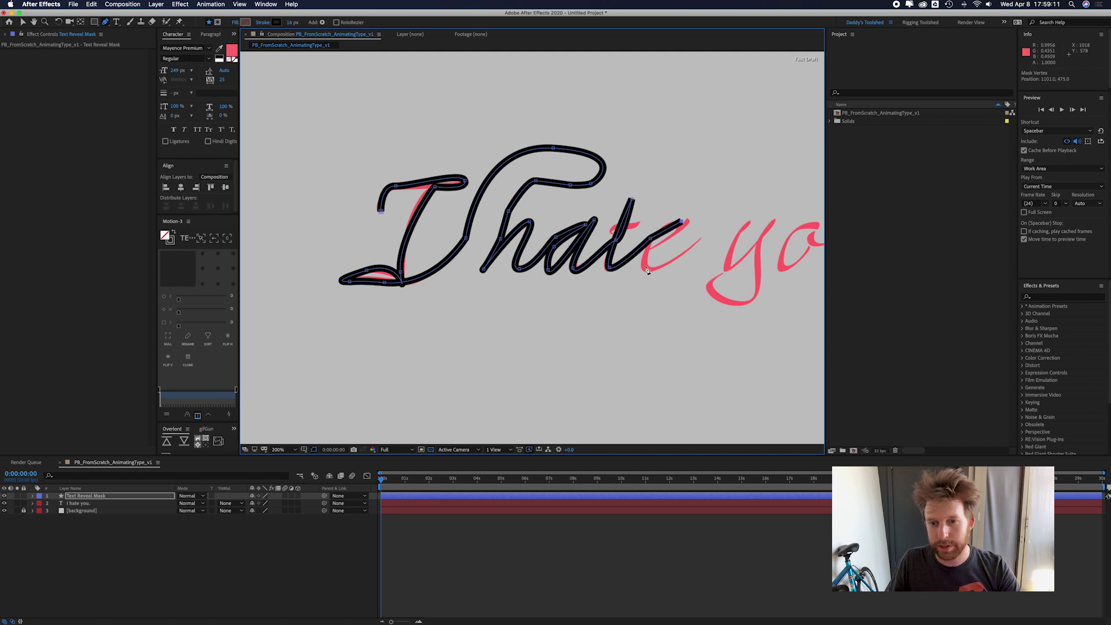
{"action": "left_click_drag", "start_coordinate": [649, 269], "coordinate": [665, 269]}
{"action": "left_click", "coordinate": [699, 241]}
- Continue the reveal path from the end of the e through the y of "you", including its descender loop
{"action": "key", "text": "space"}
{"action": "left_click_drag", "start_coordinate": [763, 211], "coordinate": [546, 232]}
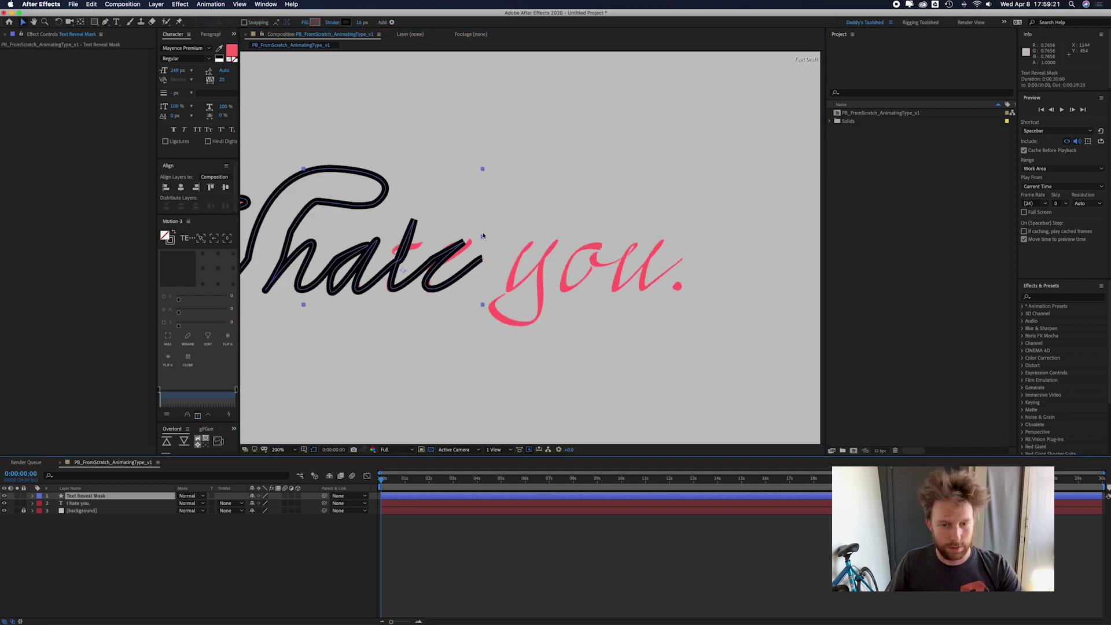
{"action": "key", "text": "p"}
{"action": "key", "text": "g"}
{"action": "left_click", "coordinate": [483, 258]}
{"action": "left_click", "coordinate": [529, 242]}
{"action": "left_click", "coordinate": [510, 287]}
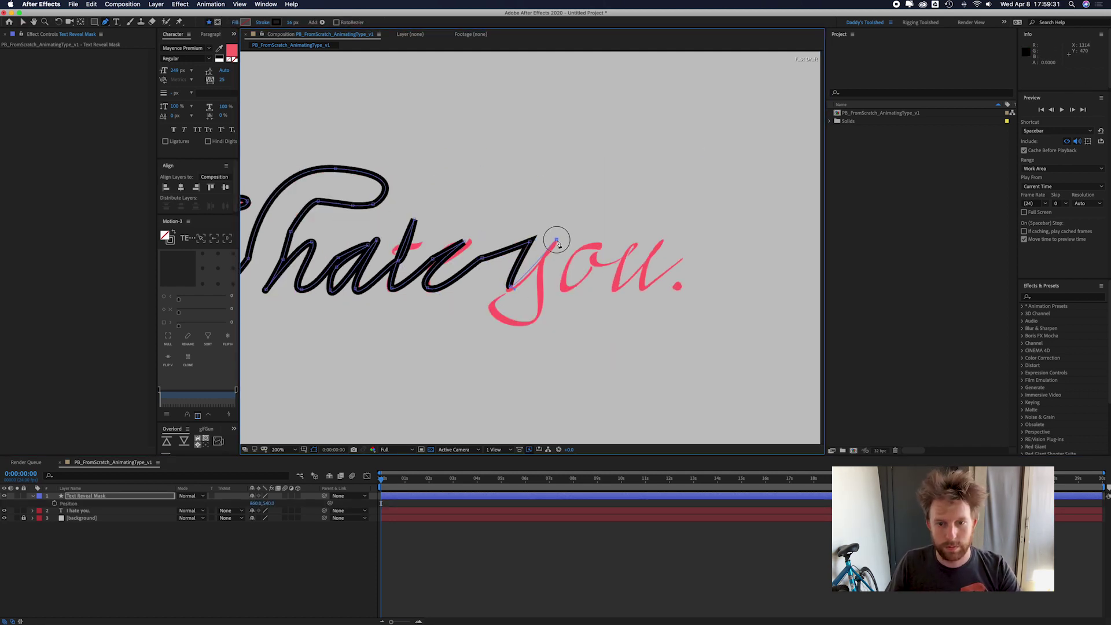
{"action": "left_click", "coordinate": [557, 239]}
{"action": "mouse_move", "coordinate": [542, 290]}
{"action": "left_mouse_down"}
{"action": "mouse_move", "coordinate": [541, 305]}
{"action": "mouse_move", "coordinate": [515, 325]}
{"action": "left_mouse_up"}
{"action": "left_click_drag", "start_coordinate": [495, 313], "coordinate": [490, 306]}
{"action": "left_click", "coordinate": [506, 293]}
- Trace the o of "you" with the reveal path, rounding its bowl and closing it at the top
{"action": "left_click", "coordinate": [599, 244]}
{"action": "mouse_move", "coordinate": [600, 247]}
{"action": "left_mouse_down"}
{"action": "mouse_move", "coordinate": [604, 220]}
{"action": "mouse_move", "coordinate": [567, 260]}
{"action": "left_mouse_up"}
{"action": "mouse_move", "coordinate": [562, 289]}
{"action": "left_mouse_down"}
{"action": "mouse_move", "coordinate": [579, 295]}
{"action": "mouse_move", "coordinate": [570, 288]}
{"action": "mouse_move", "coordinate": [628, 267]}
{"action": "mouse_move", "coordinate": [613, 262]}
{"action": "left_mouse_up"}
{"action": "left_click", "coordinate": [591, 267]}
{"action": "left_click", "coordinate": [594, 252]}
- Trace the u of "you" with the reveal path and continue it towards the period
{"action": "left_click_drag", "start_coordinate": [631, 246], "coordinate": [637, 239]}
{"action": "left_click", "coordinate": [635, 242]}
{"action": "left_click", "coordinate": [614, 293]}
{"action": "left_click", "coordinate": [663, 240]}
{"action": "left_click", "coordinate": [648, 299]}
{"action": "left_click", "coordinate": [682, 259]}
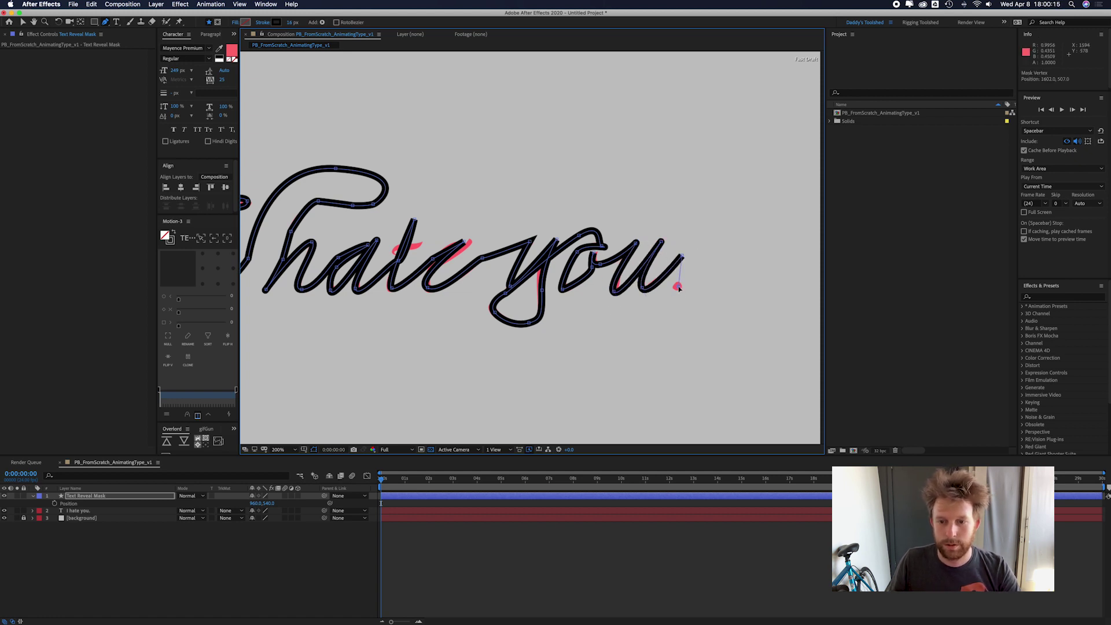
- Widen the stroke of the Text Reveal Mask layer to 28 px so it covers the lettering
{"action": "left_click_drag", "start_coordinate": [514, 237], "coordinate": [693, 236]}
{"action": "key", "text": "z"}
{"action": "left_click", "coordinate": [616, 253], "text": "alt"}
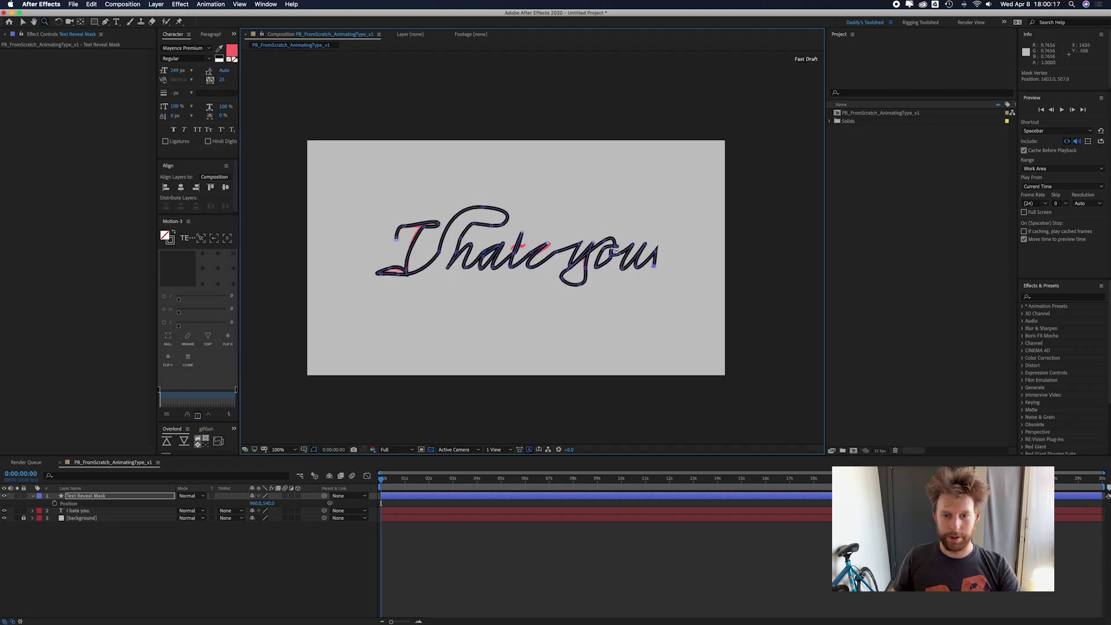
{"action": "left_click_drag", "start_coordinate": [583, 230], "coordinate": [583, 289]}
{"action": "key", "text": "v"}
{"action": "left_click", "coordinate": [88, 485]}
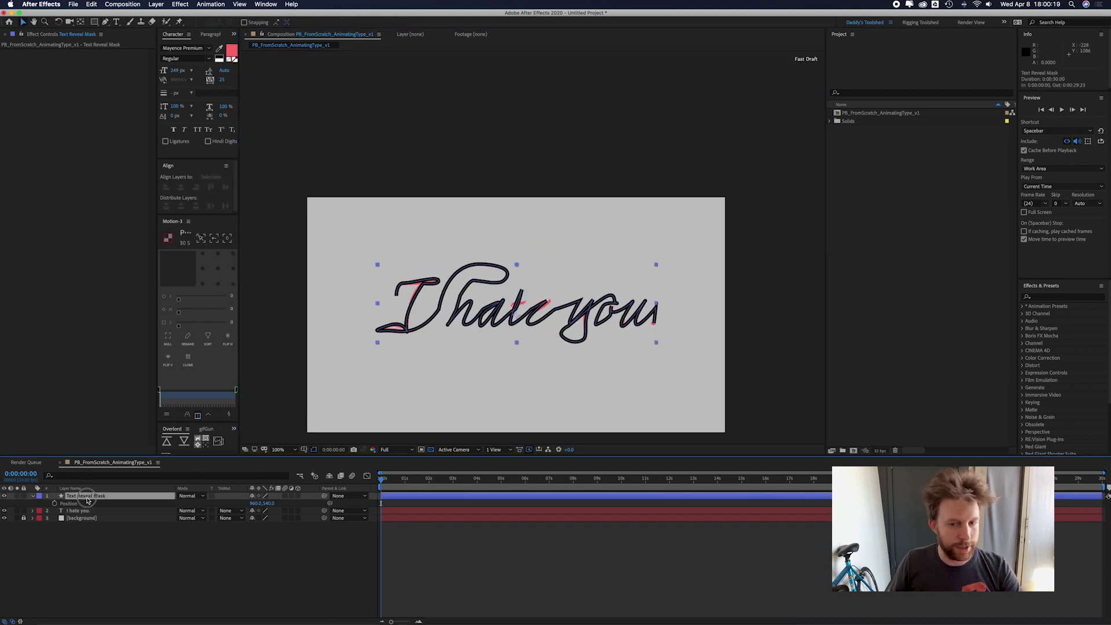
{"action": "mouse_move", "coordinate": [360, 22]}
{"action": "left_mouse_down"}
{"action": "mouse_move", "coordinate": [380, 21]}
{"action": "mouse_move", "coordinate": [371, 24]}
{"action": "left_mouse_up"}
- Set the Text Reveal Mask stroke's line cap to Round Cap and its line join to Round Join
{"action": "left_click", "coordinate": [86, 498]}
{"action": "left_click", "coordinate": [32, 496]}
{"action": "left_click", "coordinate": [33, 497]}
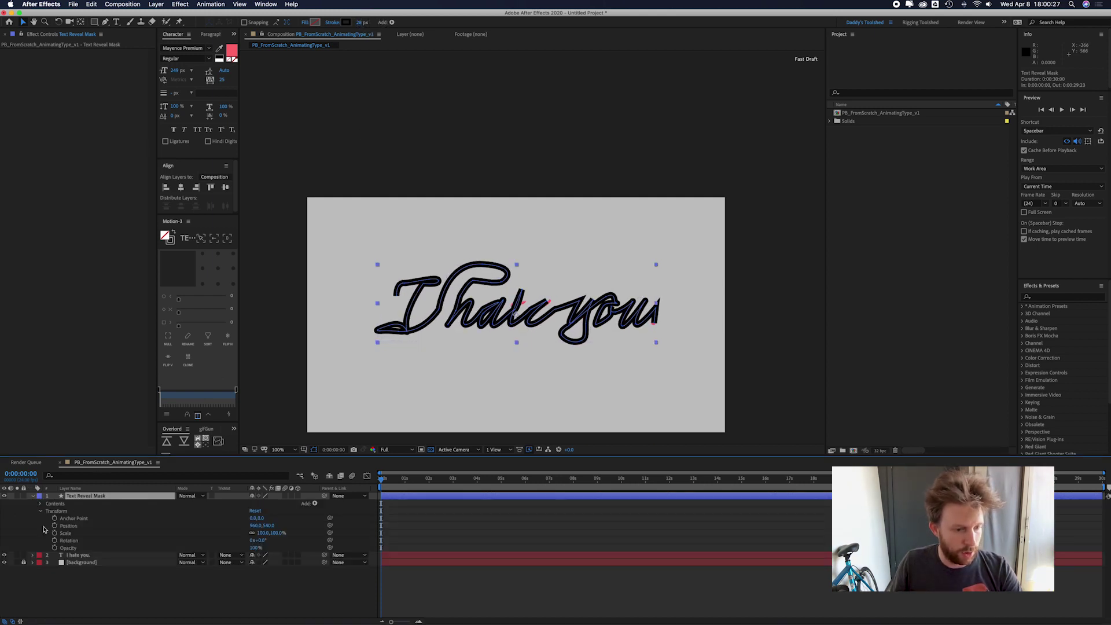
{"action": "left_click", "coordinate": [41, 504]}
{"action": "left_click", "coordinate": [48, 511]}
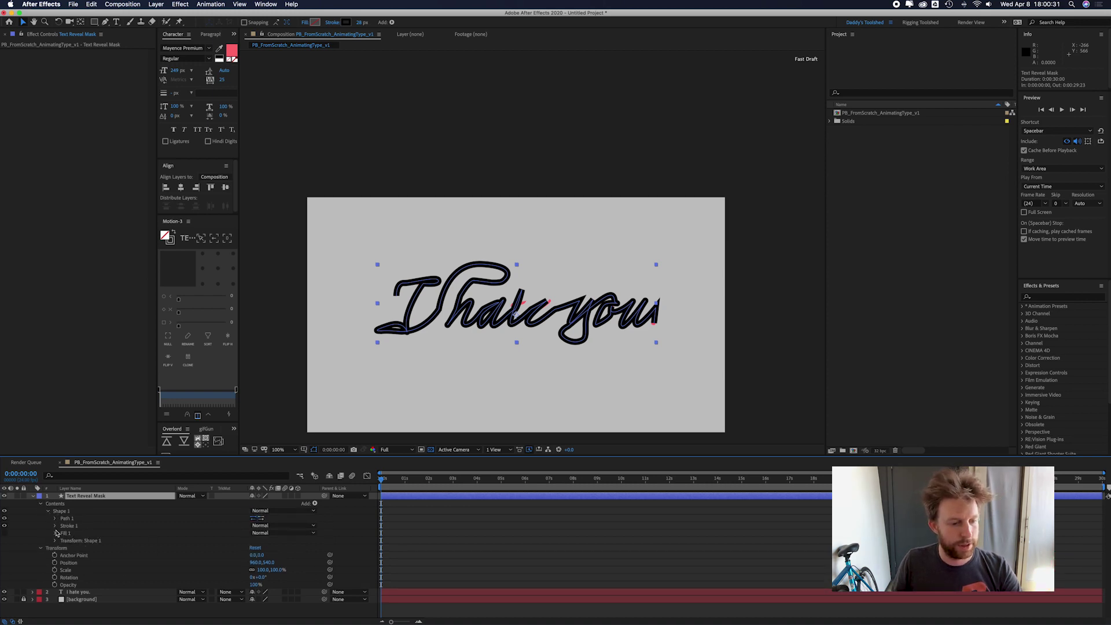
{"action": "left_click", "coordinate": [55, 527]}
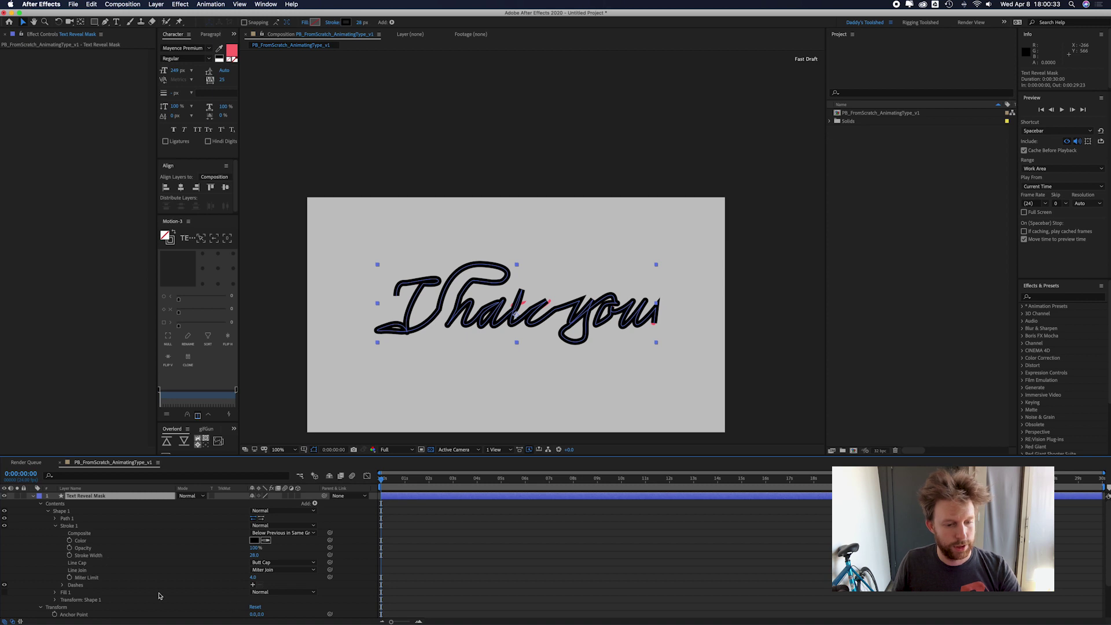
{"action": "left_click", "coordinate": [273, 562]}
{"action": "left_click", "coordinate": [276, 581]}
{"action": "left_click", "coordinate": [109, 578]}
{"action": "left_click", "coordinate": [272, 570]}
{"action": "left_click", "coordinate": [262, 587]}
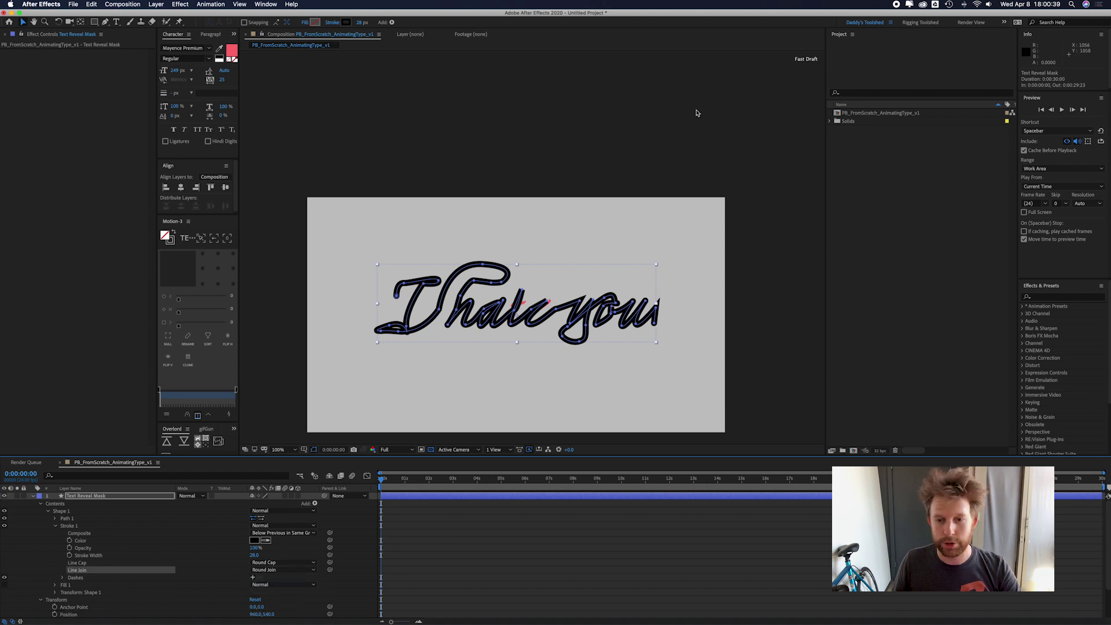
- Add a new shape layer above the Text Reveal Mask layer and name it "Text Reveal Mask - T"
{"action": "key", "text": "z"}
{"action": "left_click", "coordinate": [571, 302]}
{"action": "key", "text": "h"}
{"action": "left_click_drag", "start_coordinate": [400, 234], "coordinate": [530, 272]}
{"action": "key", "text": "v"}
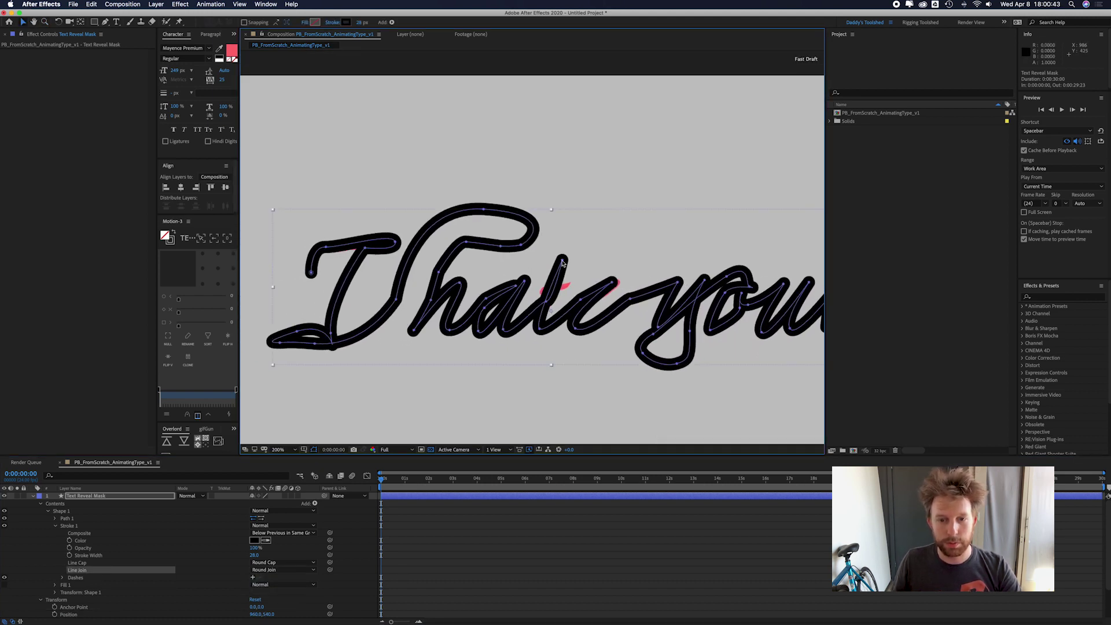
{"action": "left_click", "coordinate": [520, 558]}
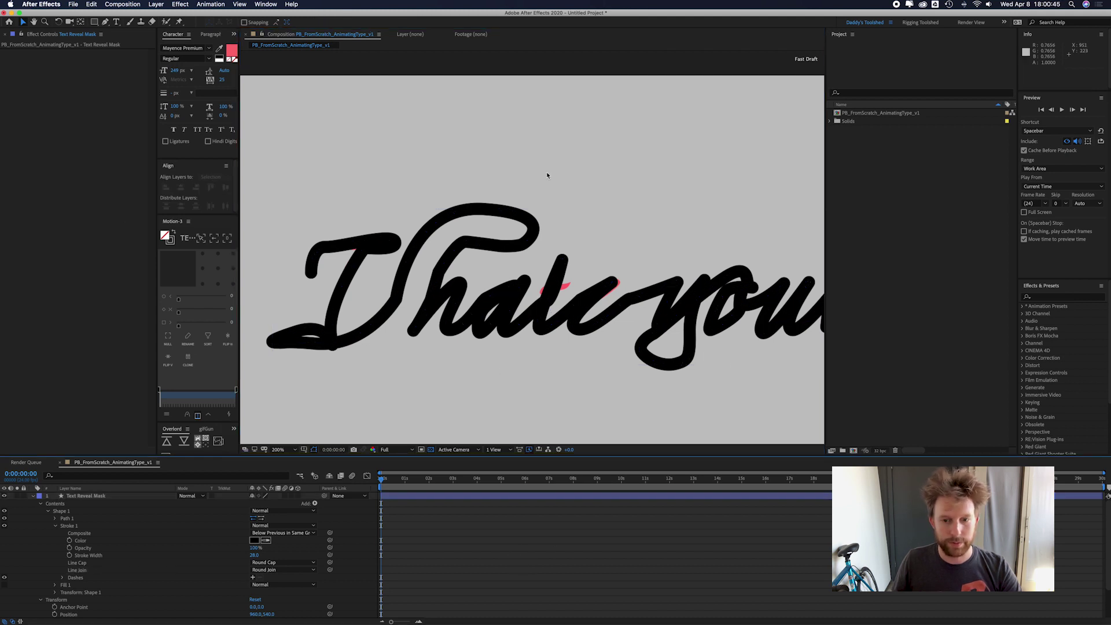
{"action": "left_click", "coordinate": [33, 497]}
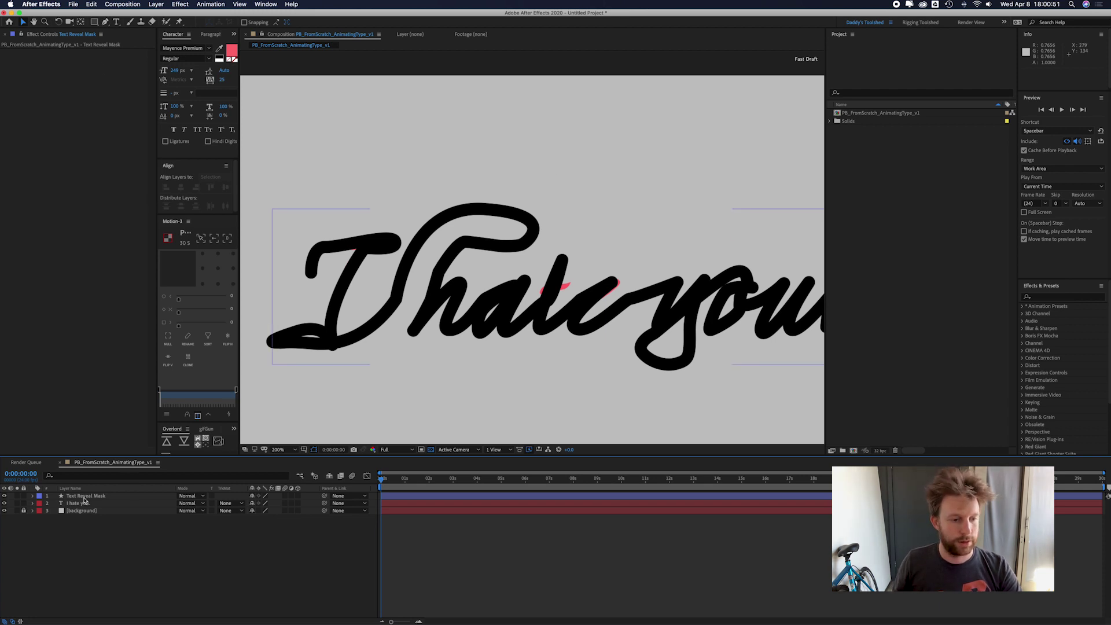
{"action": "right_click", "coordinate": [104, 526]}
{"action": "mouse_move", "coordinate": [173, 531]}
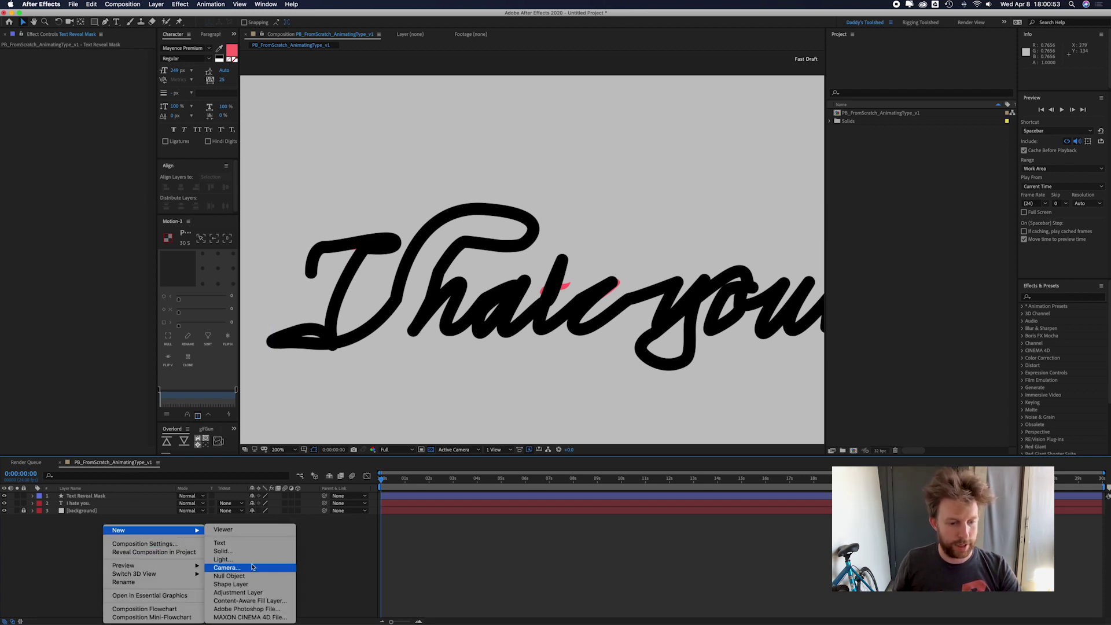
{"action": "left_click", "coordinate": [247, 585]}
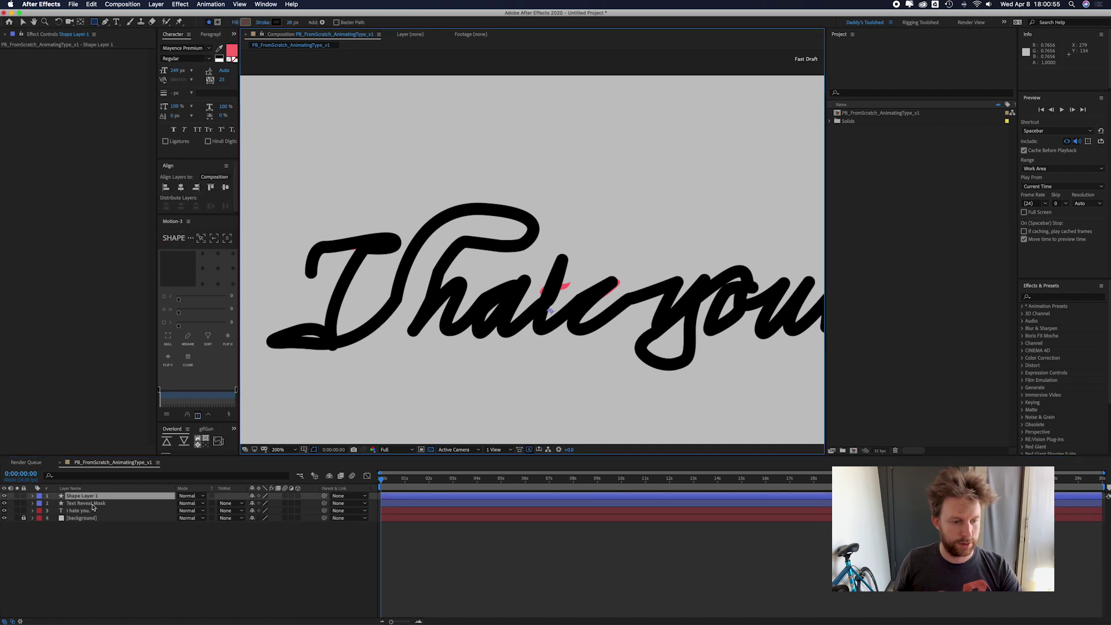
{"action": "key", "text": "Return"}
{"action": "type", "text": "Text Reveal Mask - T"}
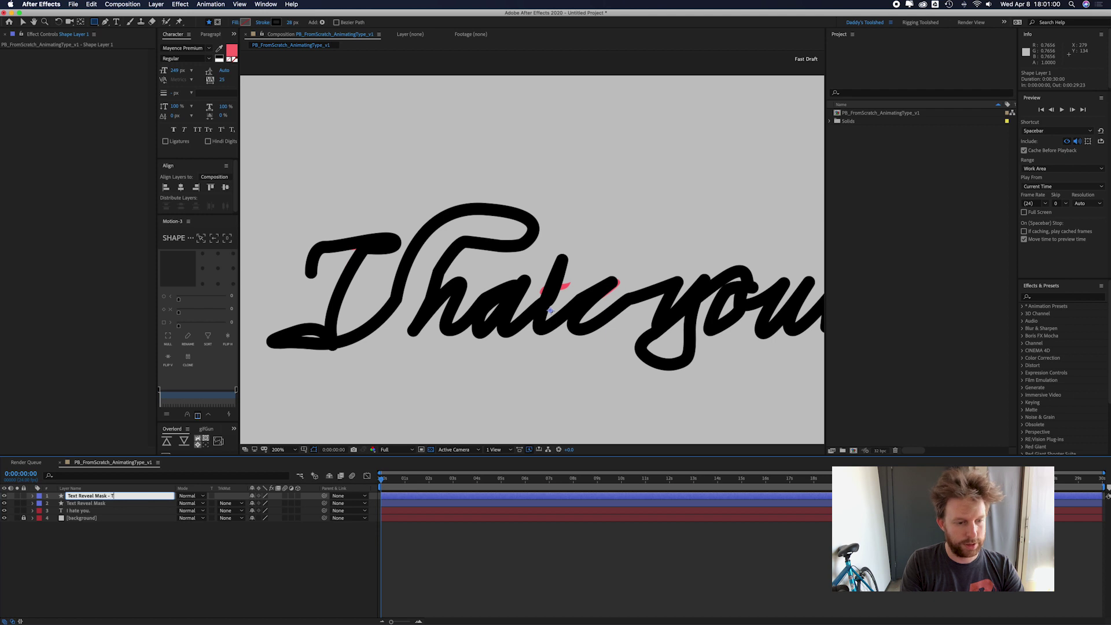
{"action": "key", "text": "Return"}
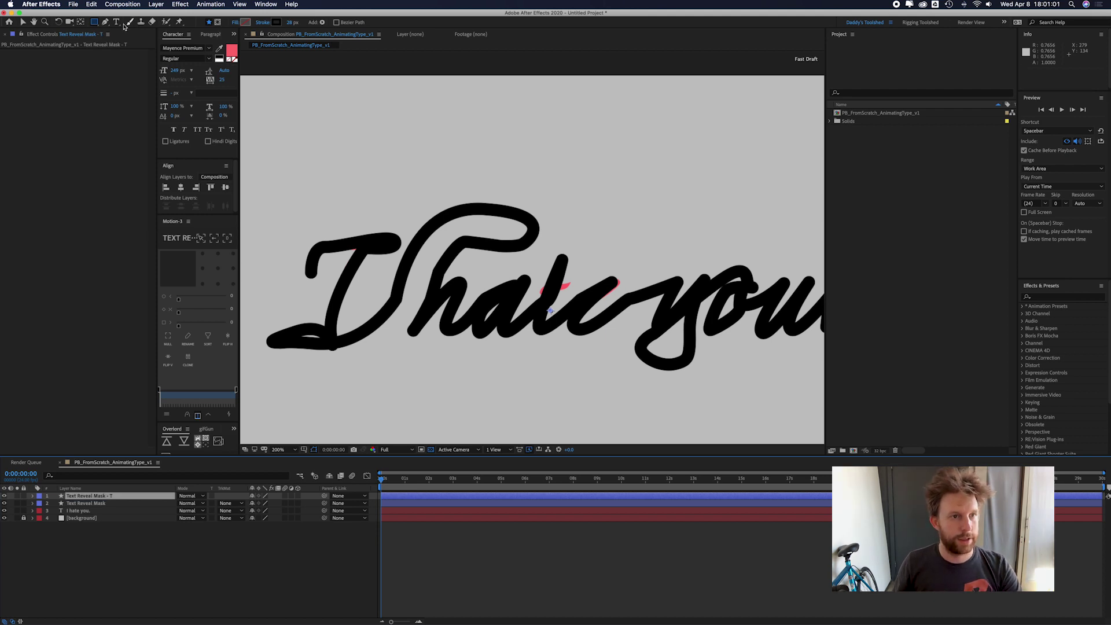
- Trace the t's crossbar on the Text Reveal Mask - T layer and give its stroke a Round Cap and Round Join
{"action": "left_click", "coordinate": [117, 22]}
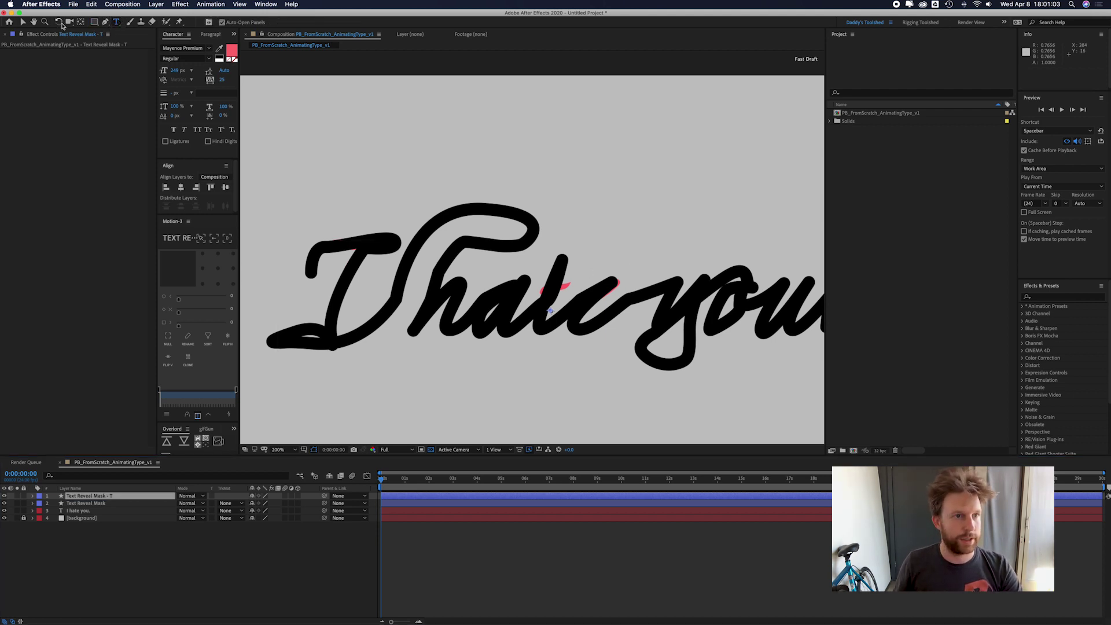
{"action": "left_click", "coordinate": [23, 22]}
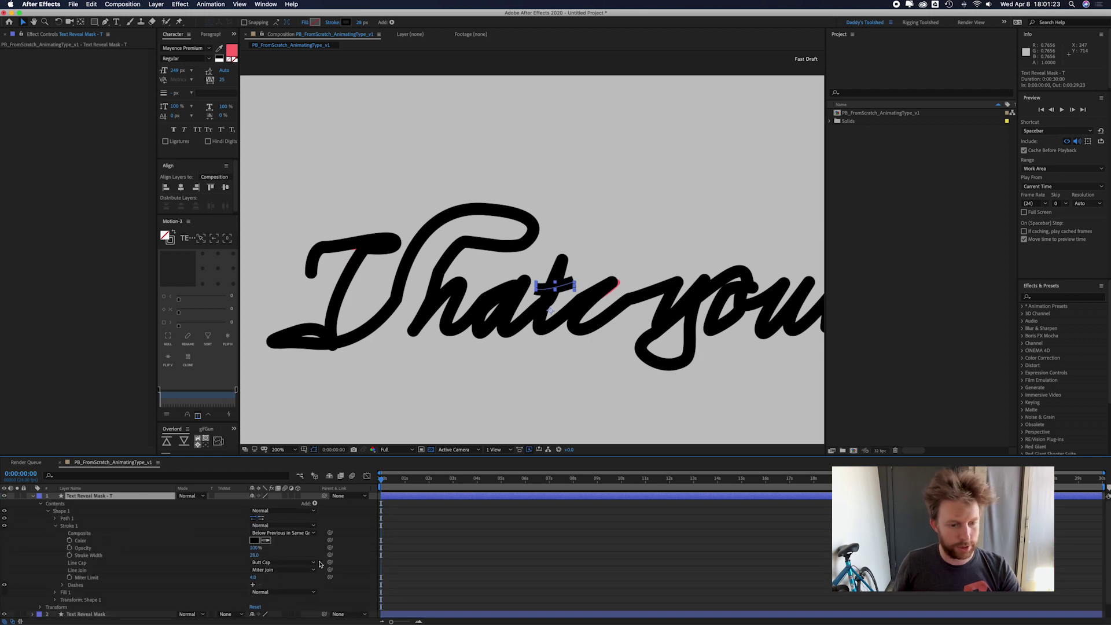
{"action": "left_click", "coordinate": [279, 563]}
{"action": "left_click", "coordinate": [275, 579]}
{"action": "left_click", "coordinate": [279, 570]}
{"action": "left_click", "coordinate": [274, 578]}
{"action": "left_click", "coordinate": [37, 132]}
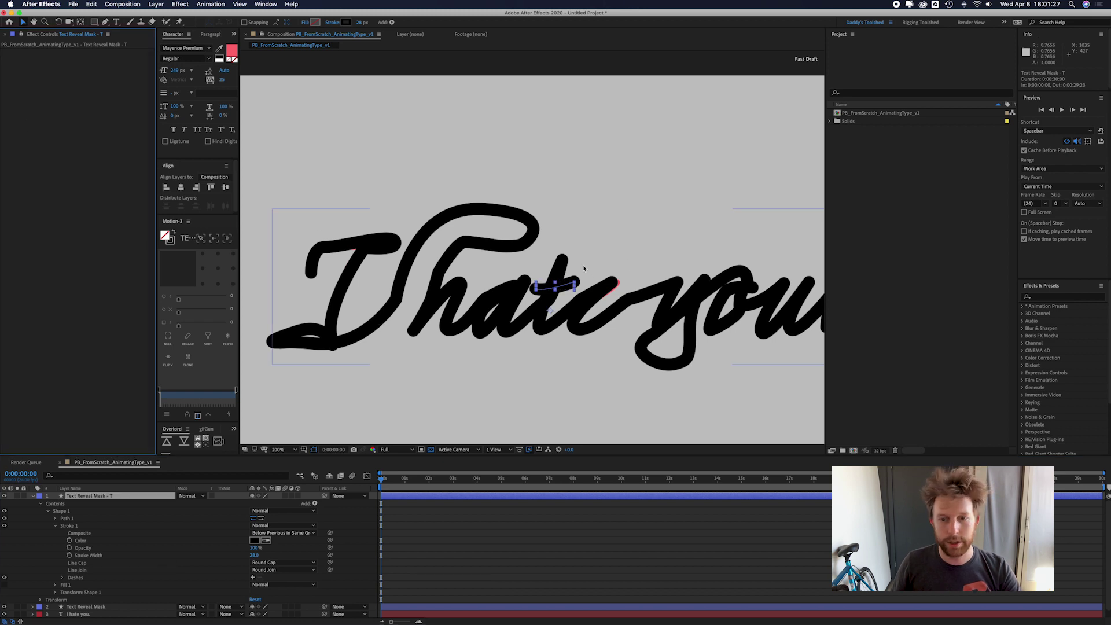
- Adjust the Text Reveal Mask path's points at the top of the e and along the I's top bar to cover the remaining text
{"action": "left_click", "coordinate": [606, 287]}
{"action": "key", "text": "g"}
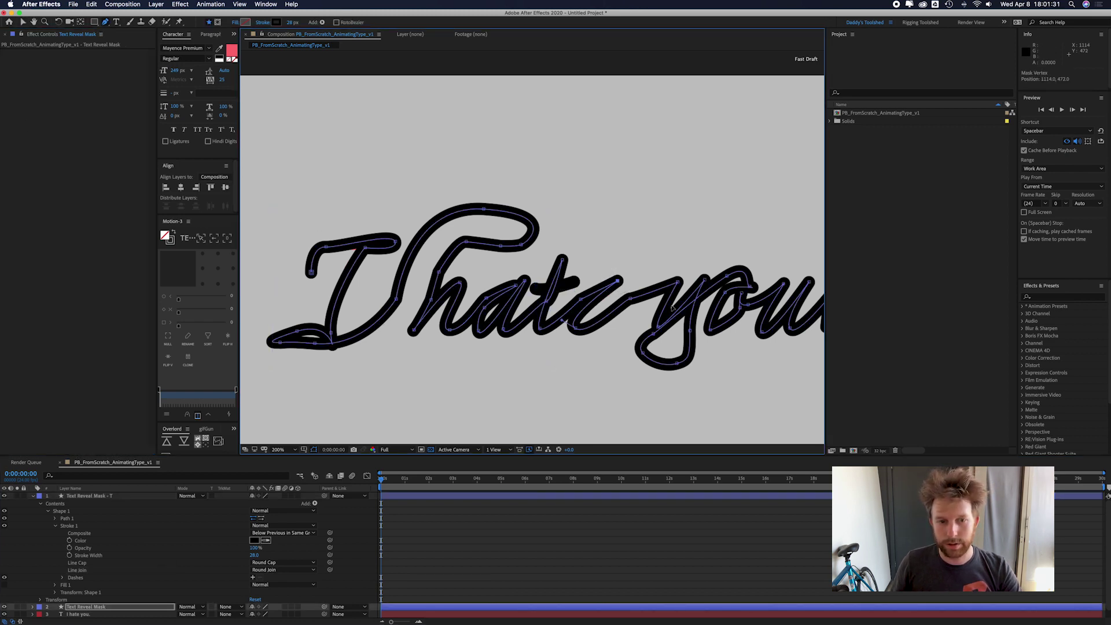
{"action": "left_click_drag", "start_coordinate": [334, 260], "coordinate": [375, 264]}
{"action": "key", "text": "super+z"}
{"action": "key", "text": "v"}
{"action": "left_click", "coordinate": [377, 262]}
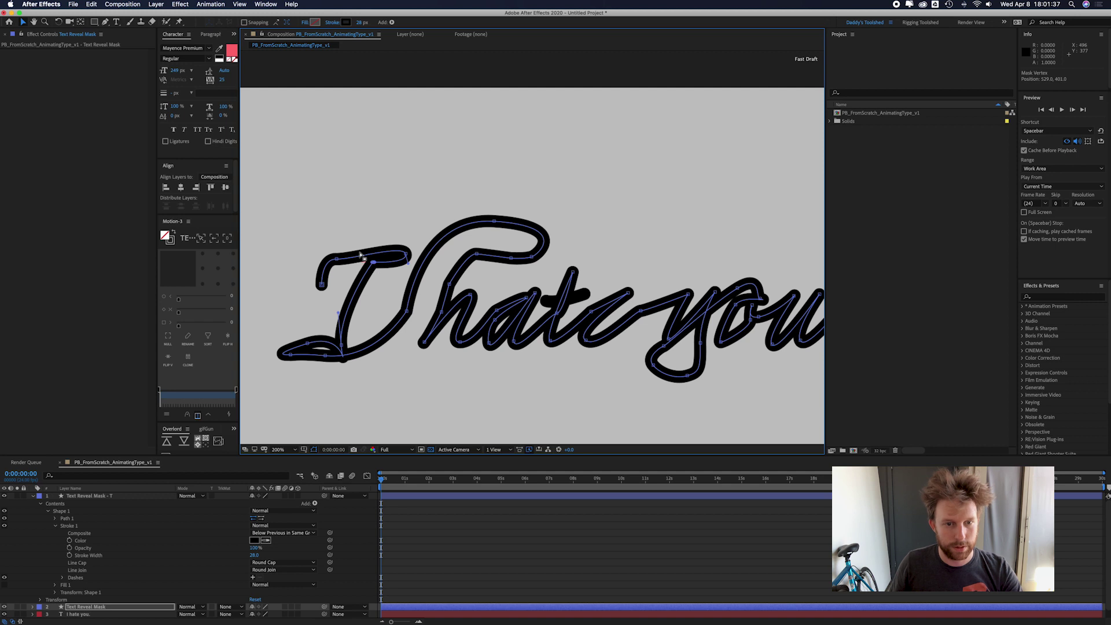
{"action": "key", "text": "p"}
{"action": "key", "text": "g"}
{"action": "left_click", "coordinate": [360, 257]}
{"action": "left_click_drag", "start_coordinate": [359, 256], "coordinate": [360, 258]}
- Show the whole composition again and collapse the properties of both reveal mask layers
{"action": "key", "text": "space"}
{"action": "left_click_drag", "start_coordinate": [668, 288], "coordinate": [569, 257]}
{"action": "key", "text": "z"}
{"action": "left_click", "coordinate": [493, 275], "text": "alt"}
{"action": "key", "text": "g"}
{"action": "left_click_drag", "start_coordinate": [512, 225], "coordinate": [534, 297]}
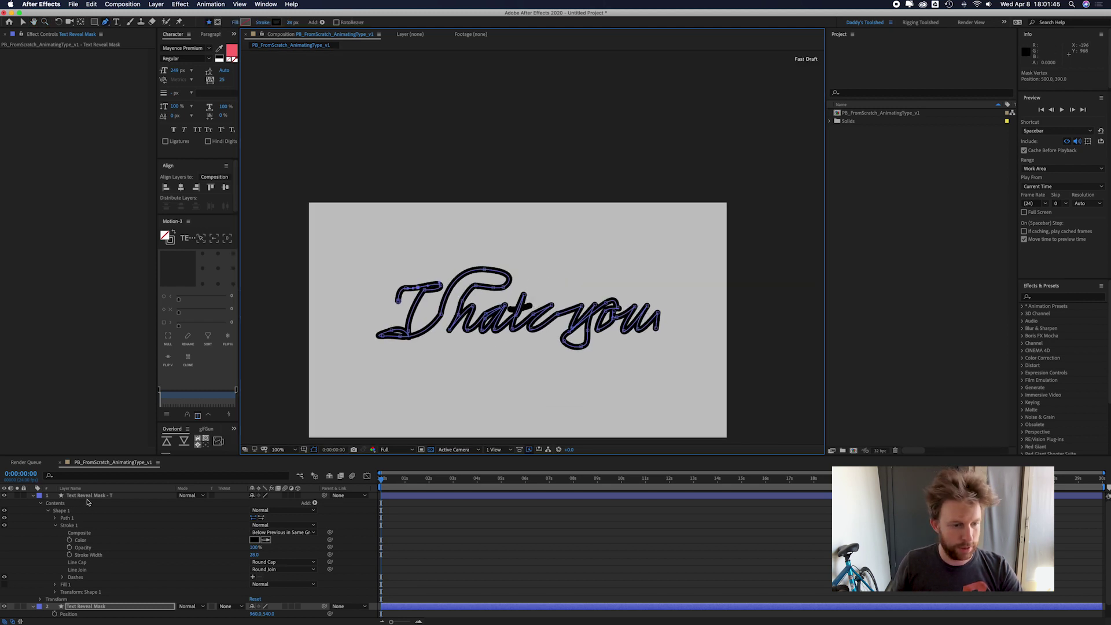
{"action": "left_click", "coordinate": [90, 497]}
{"action": "key", "text": "u"}
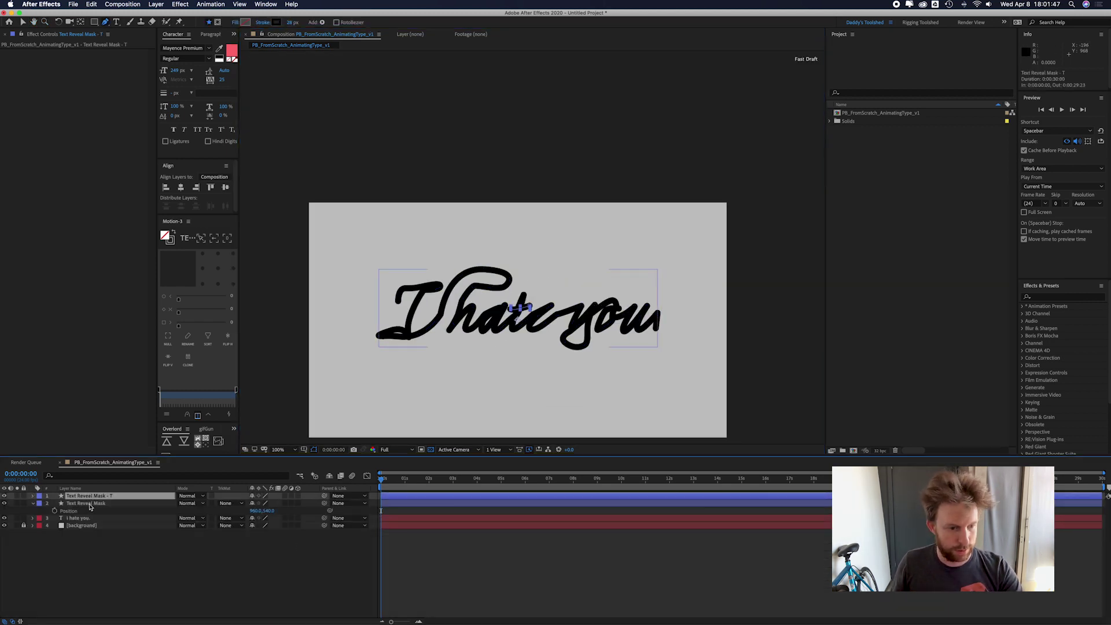
{"action": "left_click", "coordinate": [92, 504]}
{"action": "key", "text": "u"}
{"action": "left_click", "coordinate": [162, 558]}
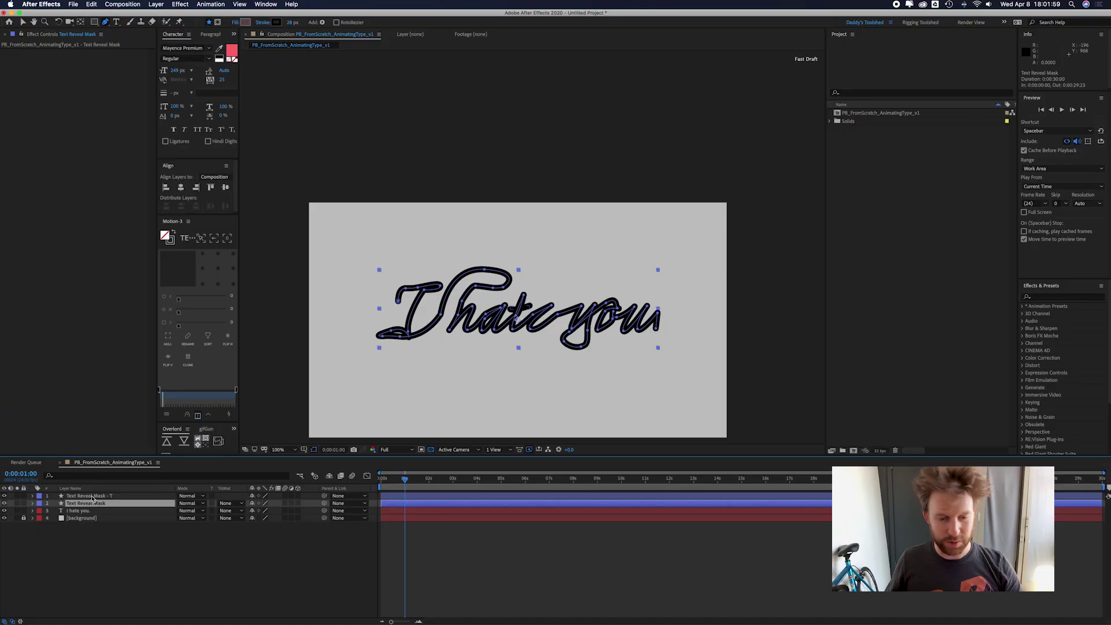
- Add Trim Paths to the Text Reveal Mask layer's contents and start keyframing its Start and End at 0:00:01:00
{"action": "left_click", "coordinate": [33, 504]}
{"action": "left_click", "coordinate": [40, 512]}
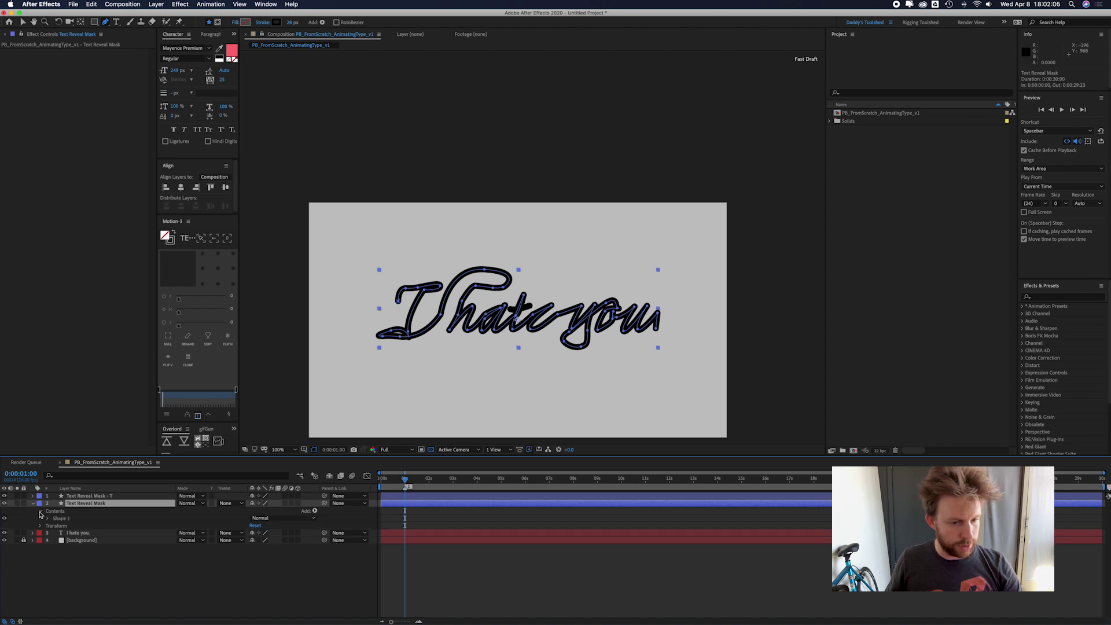
{"action": "left_click", "coordinate": [86, 513]}
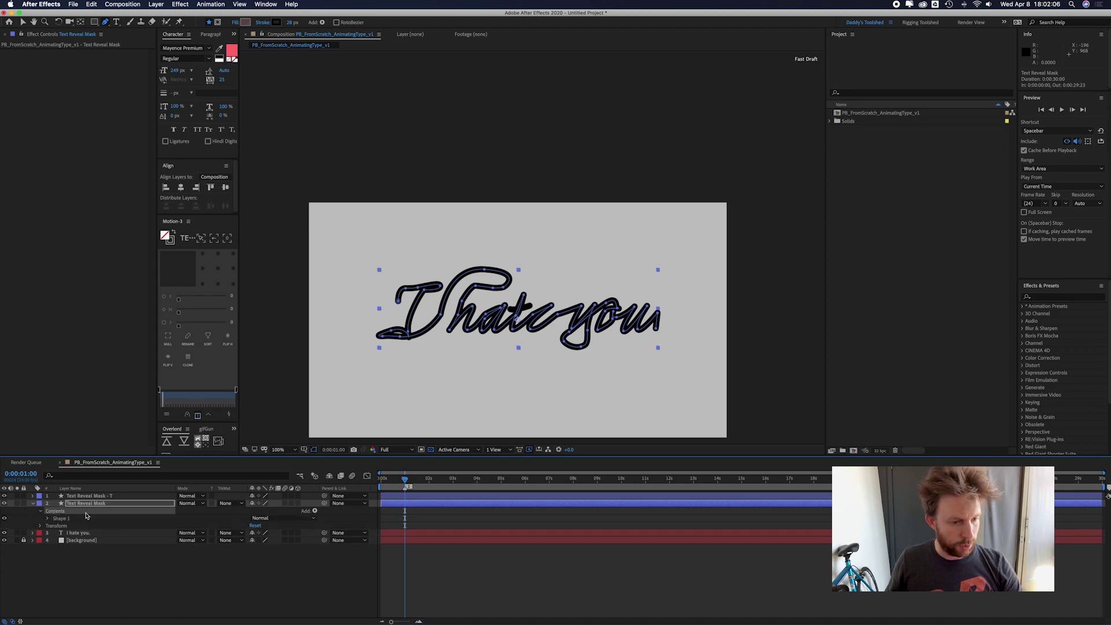
{"action": "left_click", "coordinate": [314, 512]}
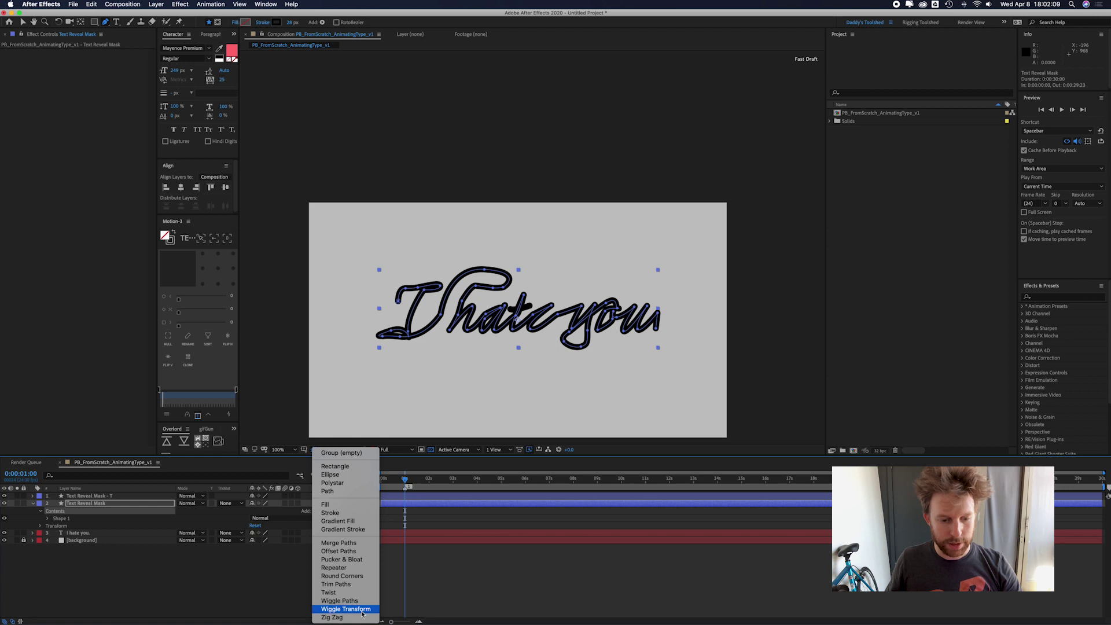
{"action": "left_click", "coordinate": [351, 585]}
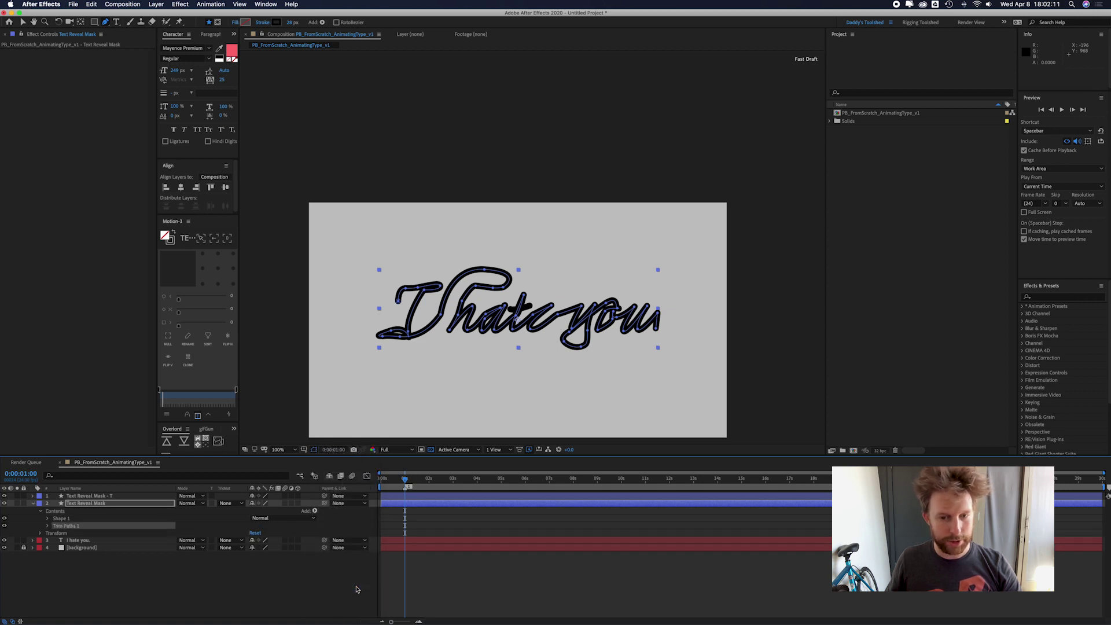
{"action": "left_click", "coordinate": [48, 526]}
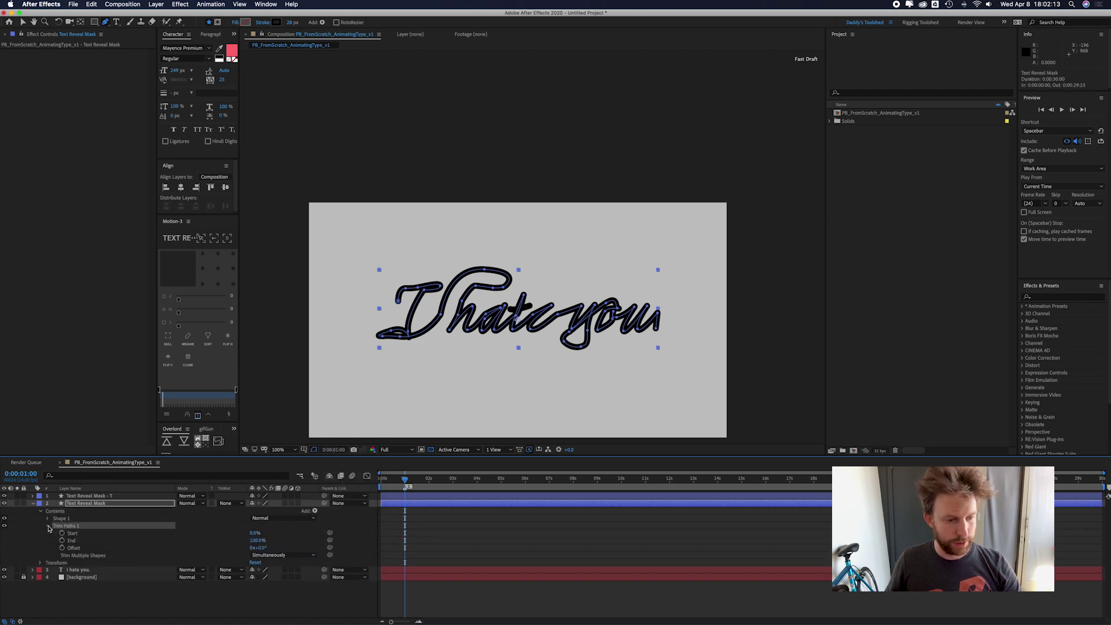
{"action": "left_click", "coordinate": [72, 534]}
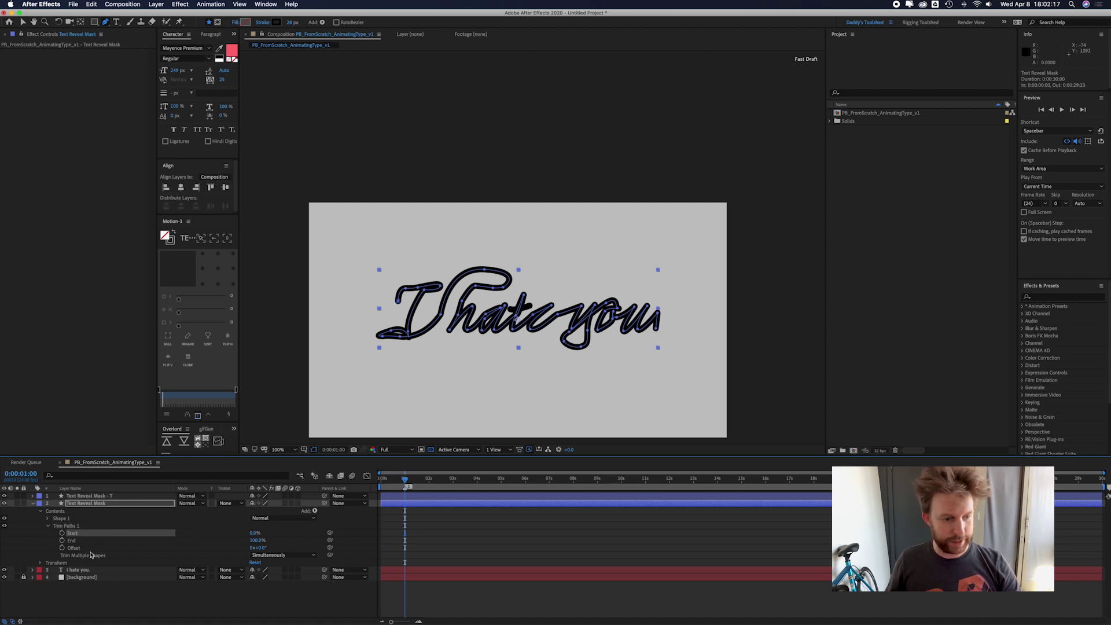
{"action": "left_click", "coordinate": [62, 540]}
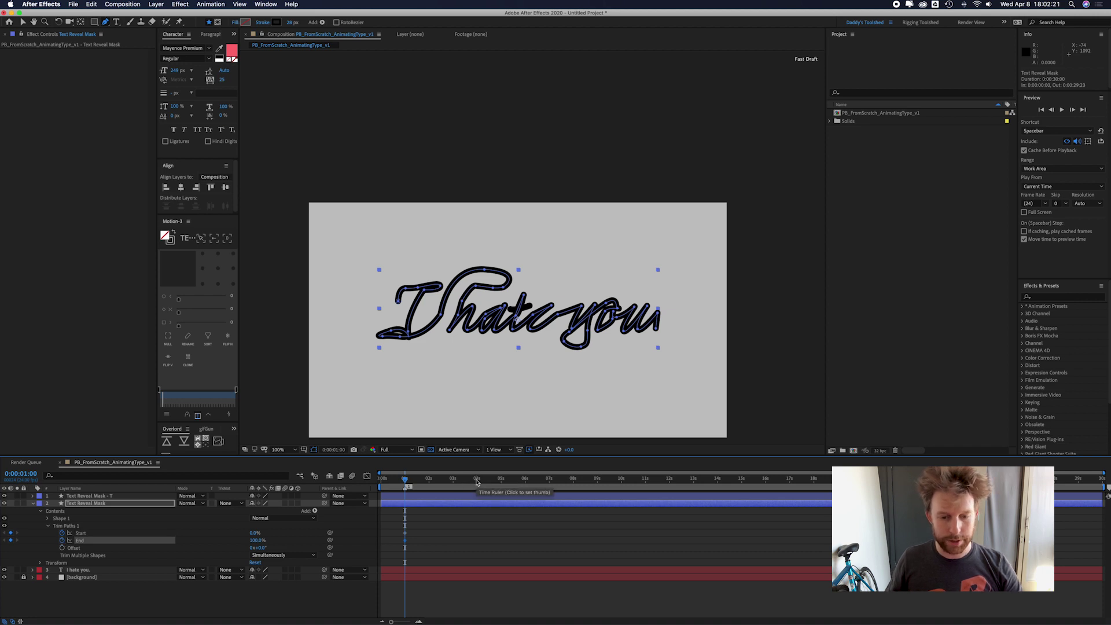
- Add Start and End keyframes to the Text Reveal Mask's Trim Paths at 0:00:05:00, setting End to 0%
{"action": "left_click", "coordinate": [502, 479]}
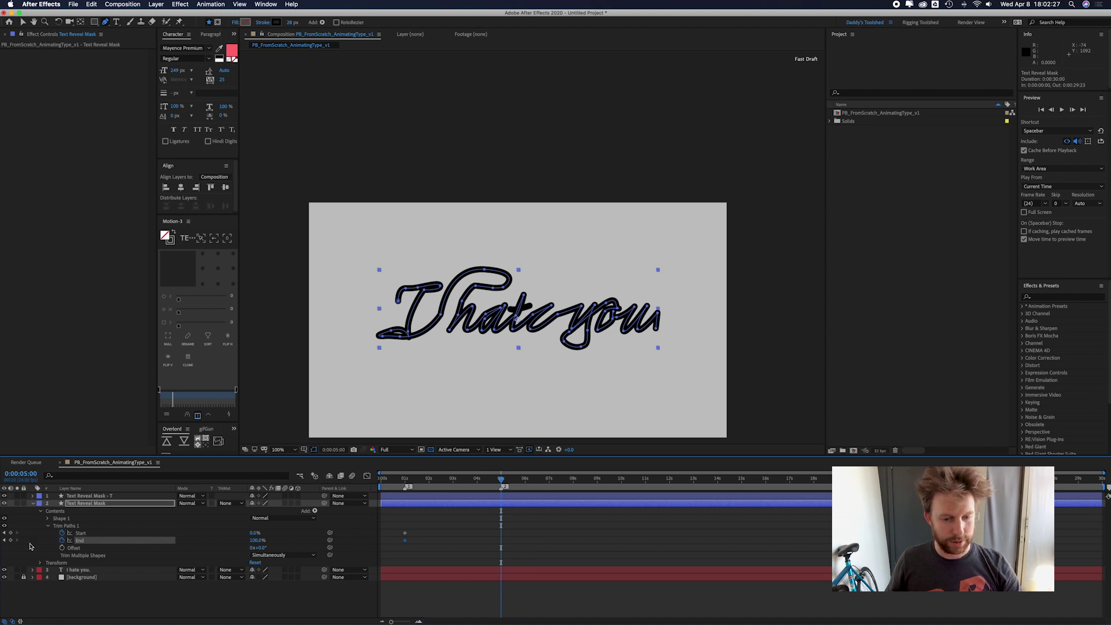
{"action": "left_click", "coordinate": [11, 533]}
{"action": "left_click", "coordinate": [10, 540]}
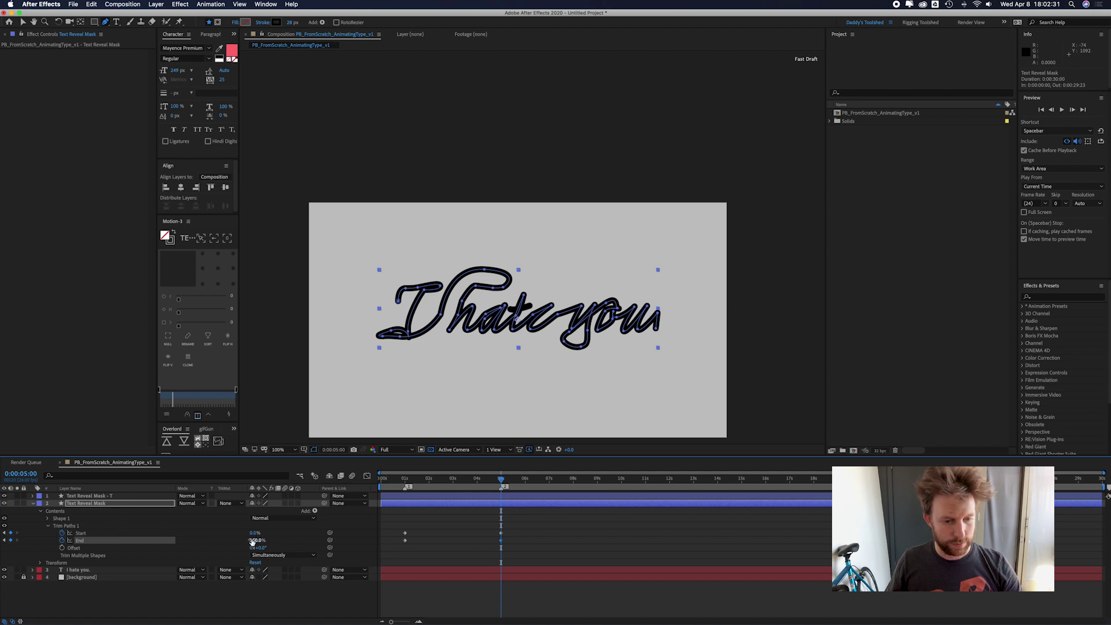
{"action": "left_click_drag", "start_coordinate": [253, 542], "coordinate": [186, 545]}
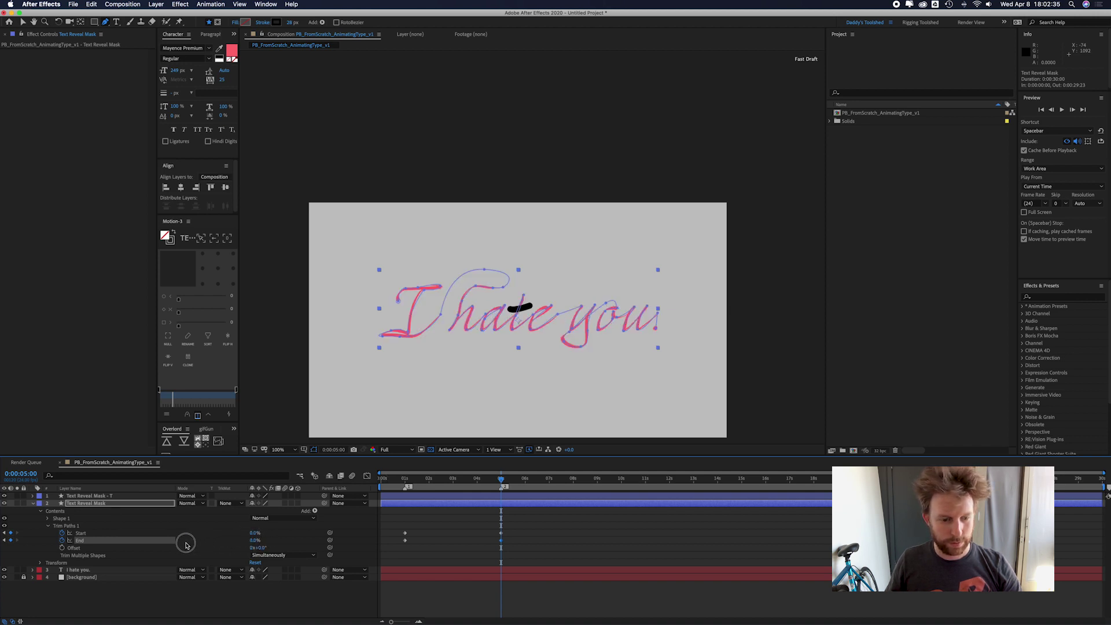
- Play back the trim animation from the 1-second mark to check which way the stroke is removed
{"action": "left_click", "coordinate": [404, 481]}
{"action": "key", "text": "space"}
{"action": "key", "text": "g"}
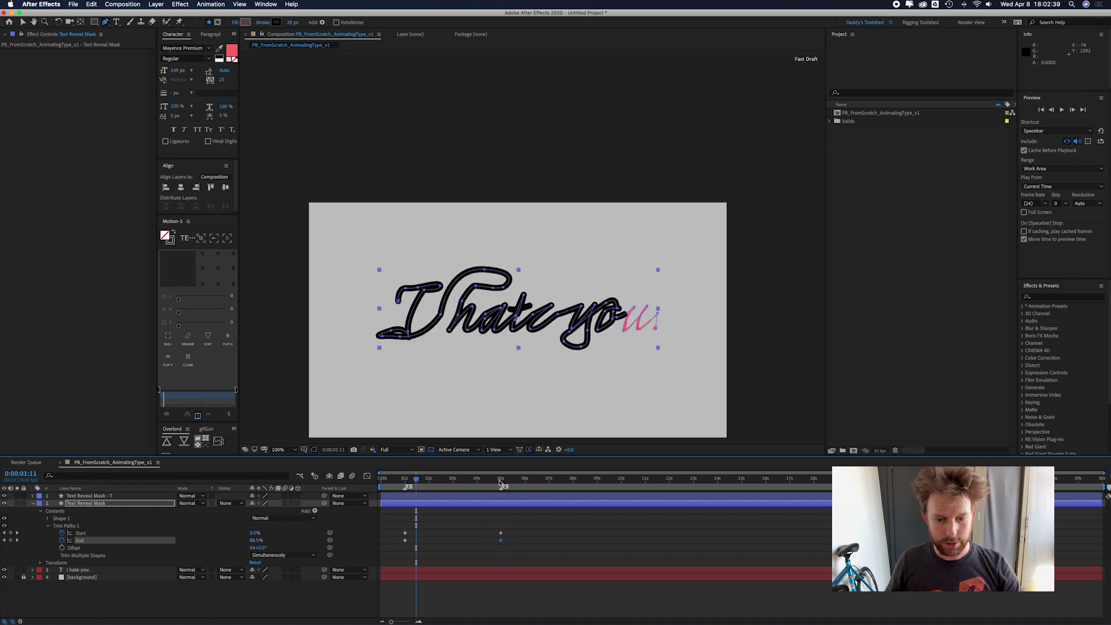
- Move the second pair of Trim Paths keyframes to 0:00:03:00 and set both Start and End there to 100%
{"action": "left_click", "coordinate": [501, 480]}
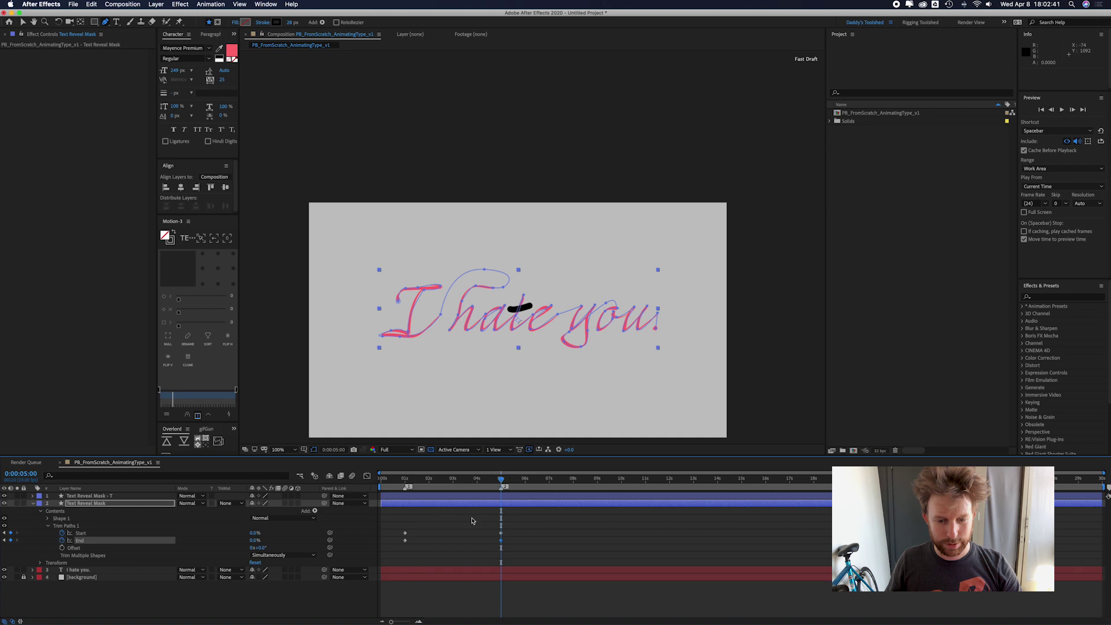
{"action": "mouse_move", "coordinate": [514, 529]}
{"action": "left_mouse_down"}
{"action": "mouse_move", "coordinate": [494, 559]}
{"action": "mouse_move", "coordinate": [454, 536]}
{"action": "left_mouse_up"}
{"action": "left_click", "coordinate": [453, 480]}
{"action": "left_click", "coordinate": [268, 536]}
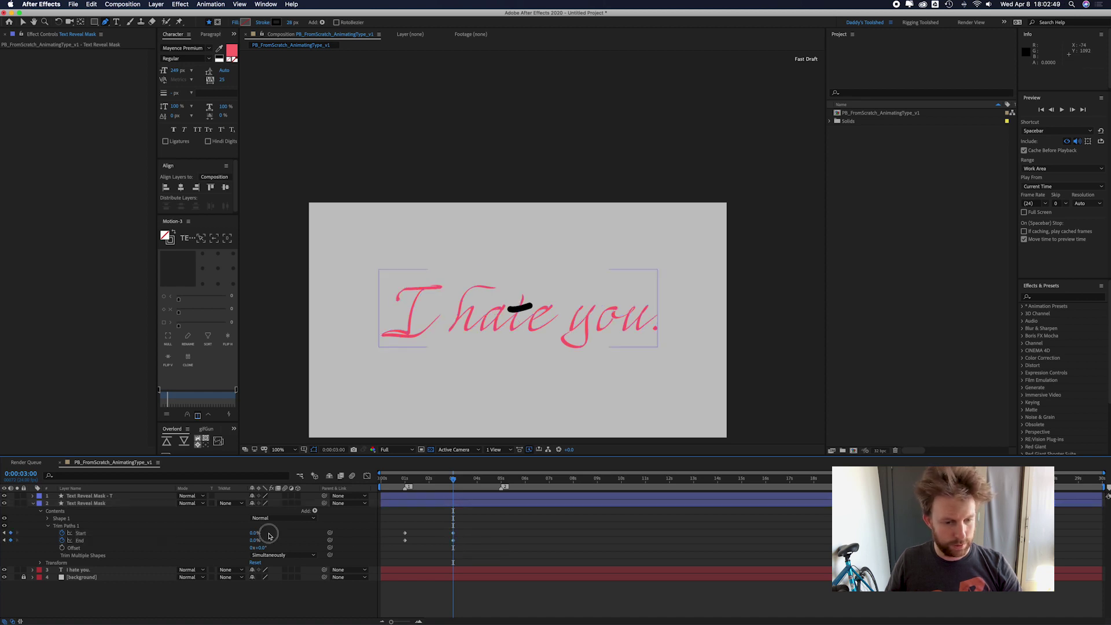
{"action": "left_click_drag", "start_coordinate": [256, 540], "coordinate": [338, 534]}
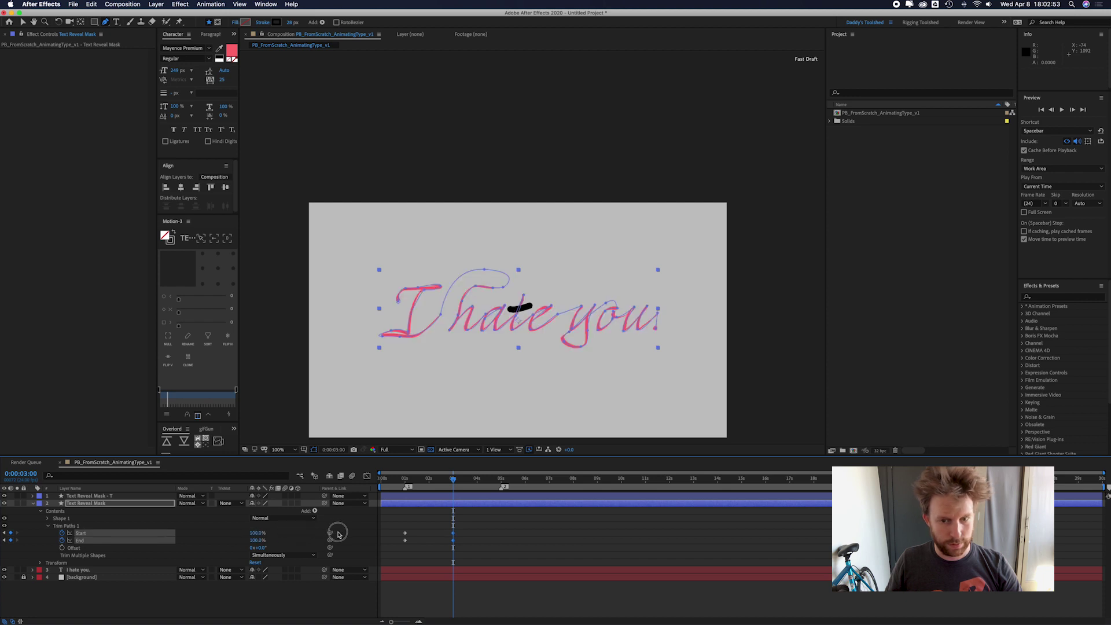
- End the work area at 0:00:04:21 and preview the handwriting reveal from before its first keyframes
{"action": "left_click", "coordinate": [405, 482]}
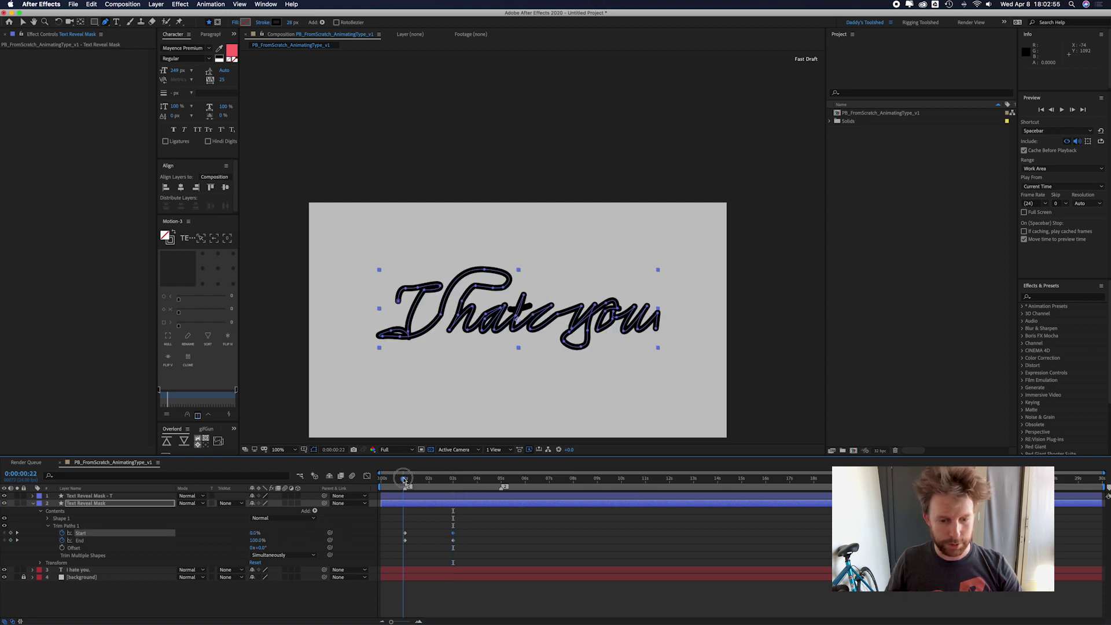
{"action": "left_click", "coordinate": [499, 482]}
{"action": "key", "text": "space"}
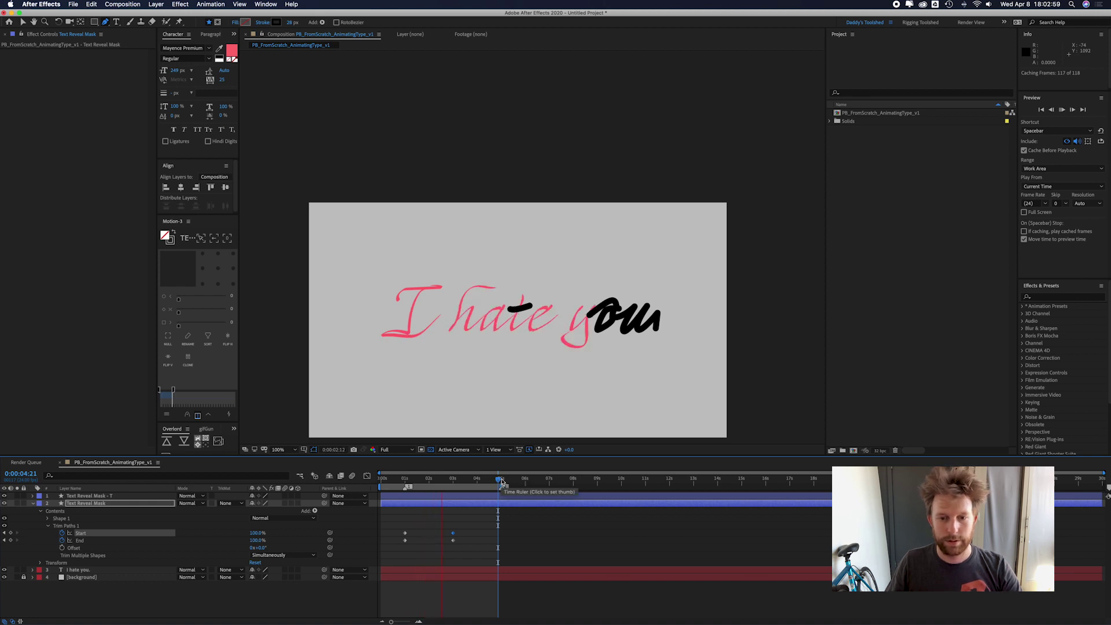
{"action": "left_click_drag", "start_coordinate": [502, 482], "coordinate": [406, 481]}
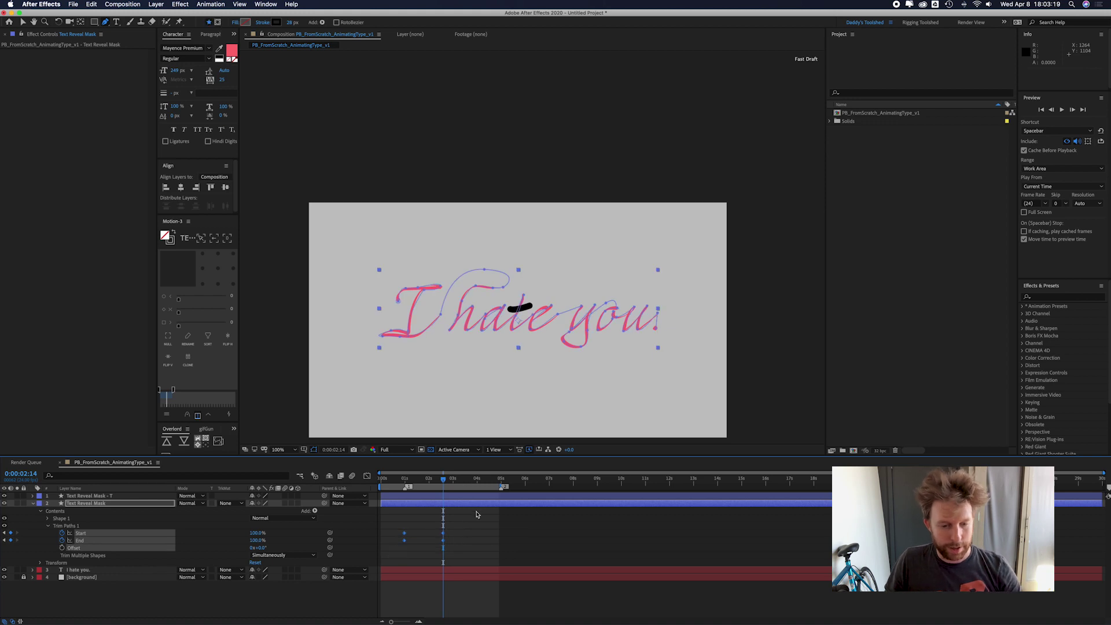
- Paste the copied trim keyframes onto Text Reveal Mask - T at 0:00:02:14 and pull its end keyframes back to just before 3 seconds
{"action": "left_click", "coordinate": [448, 496]}
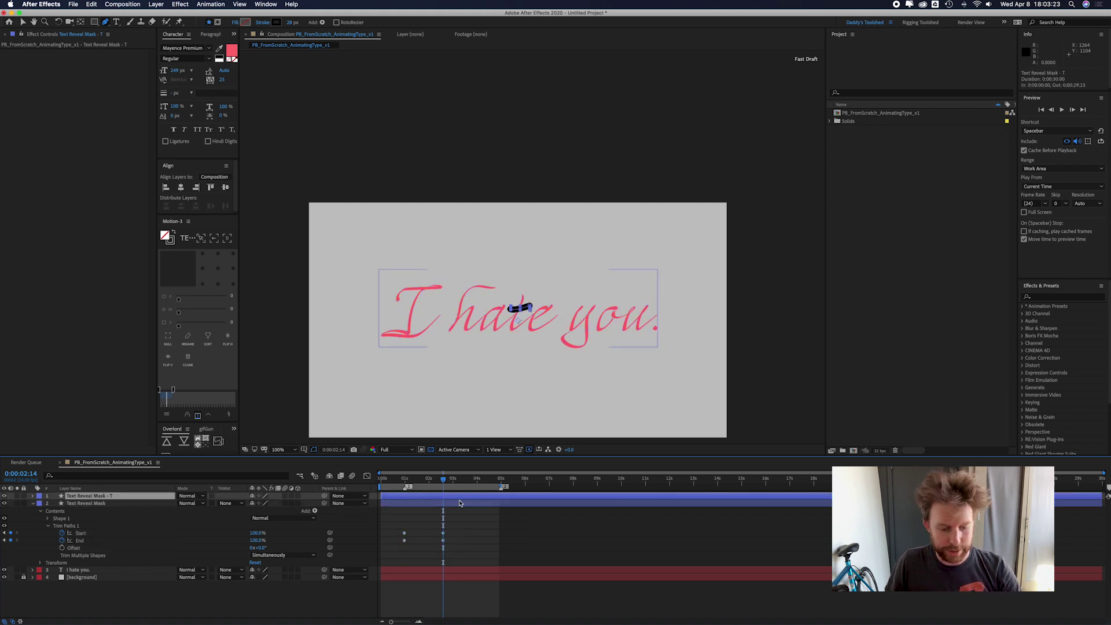
{"action": "key", "text": "super+v"}
{"action": "key", "text": "u"}
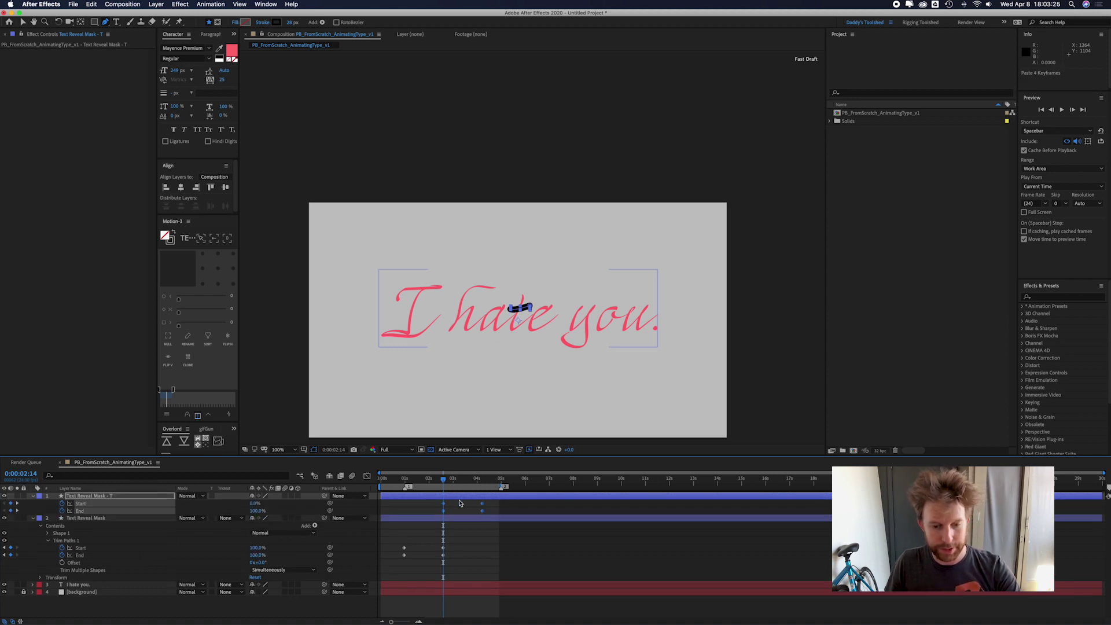
{"action": "mouse_move", "coordinate": [481, 512]}
{"action": "left_mouse_down"}
{"action": "mouse_move", "coordinate": [452, 515]}
{"action": "mouse_move", "coordinate": [412, 483]}
{"action": "mouse_move", "coordinate": [393, 482]}
{"action": "mouse_move", "coordinate": [461, 488]}
{"action": "mouse_move", "coordinate": [450, 488]}
{"action": "left_mouse_up"}
{"action": "left_click", "coordinate": [496, 546]}
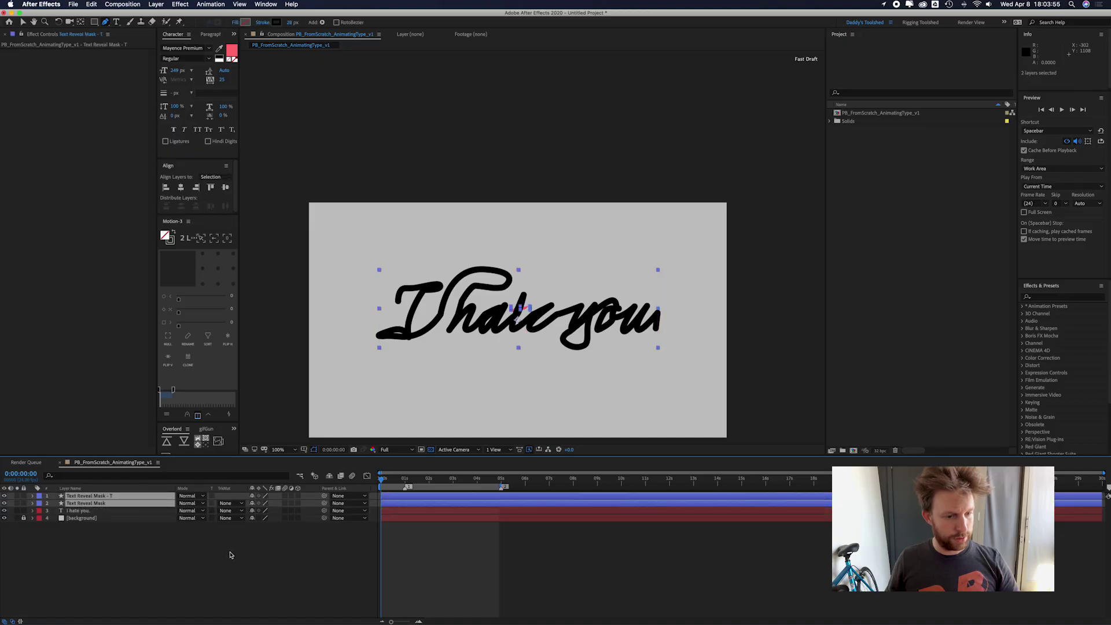
- Pre-compose the Text Reveal Mask - T and Text Reveal Mask layers into Pre-comp 1, moving all attributes into it
{"action": "left_click", "coordinate": [191, 558]}
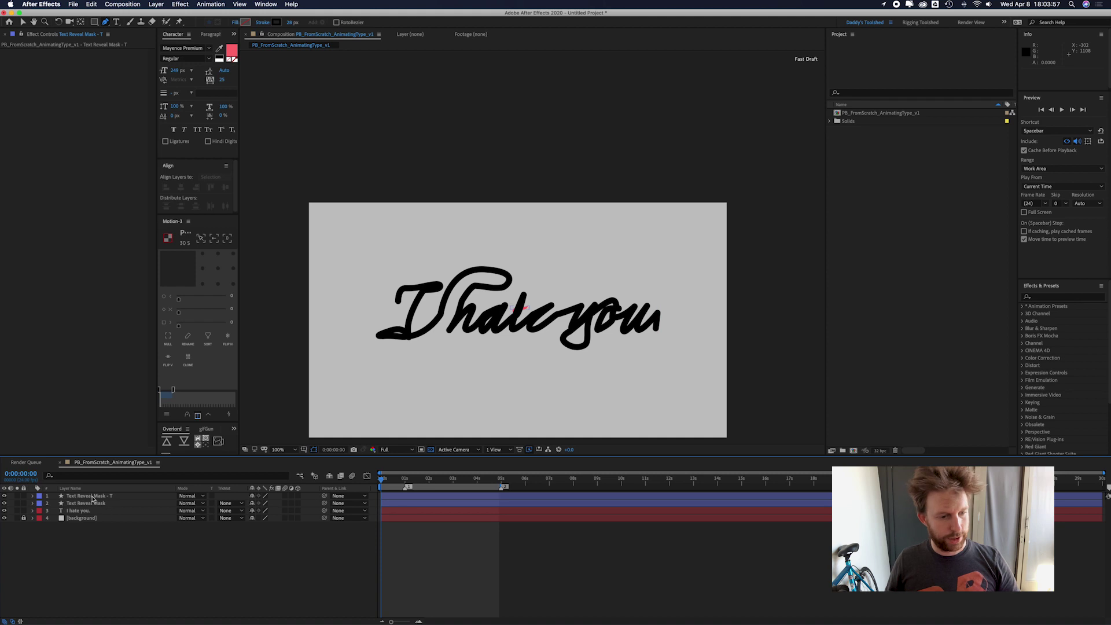
{"action": "left_click", "coordinate": [89, 496]}
{"action": "left_click", "coordinate": [90, 503], "text": "shift"}
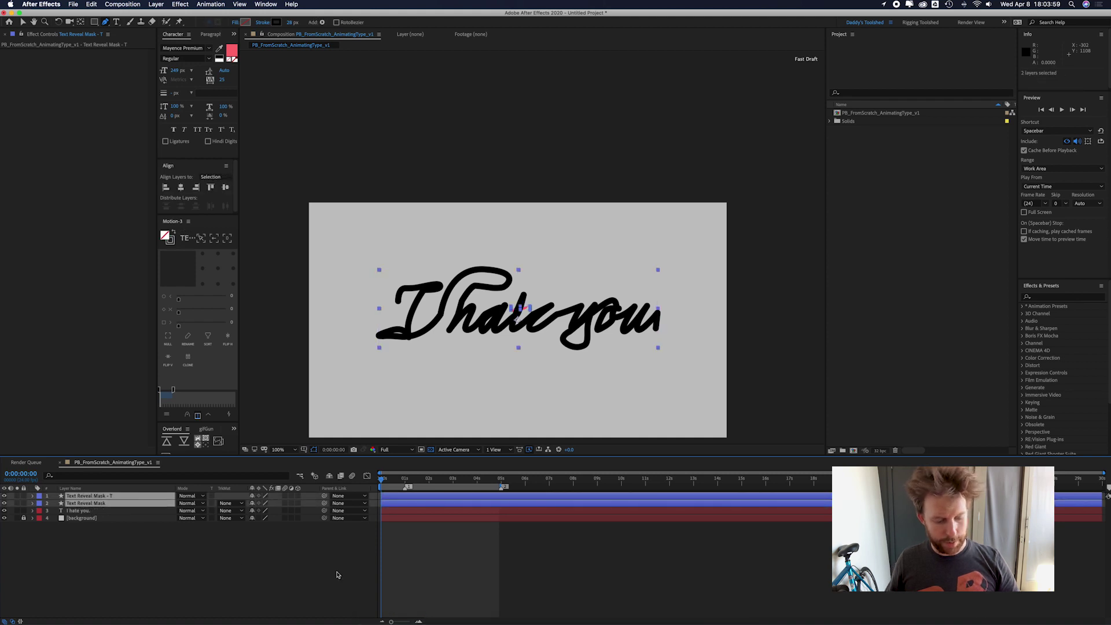
{"action": "key", "text": "super+shift+c"}
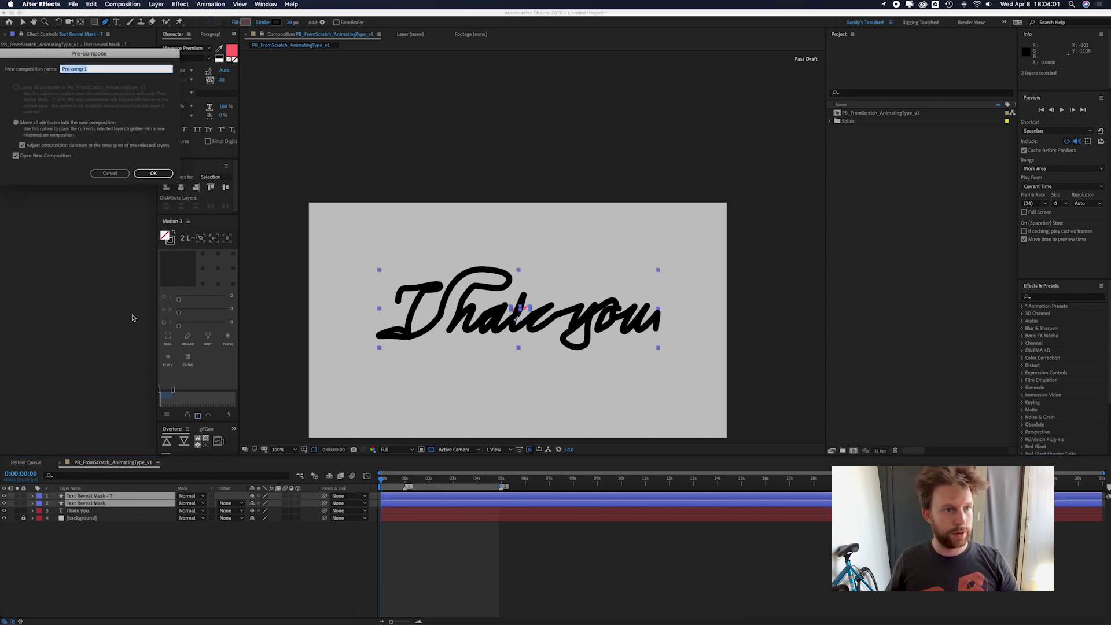
{"action": "left_click", "coordinate": [154, 174]}
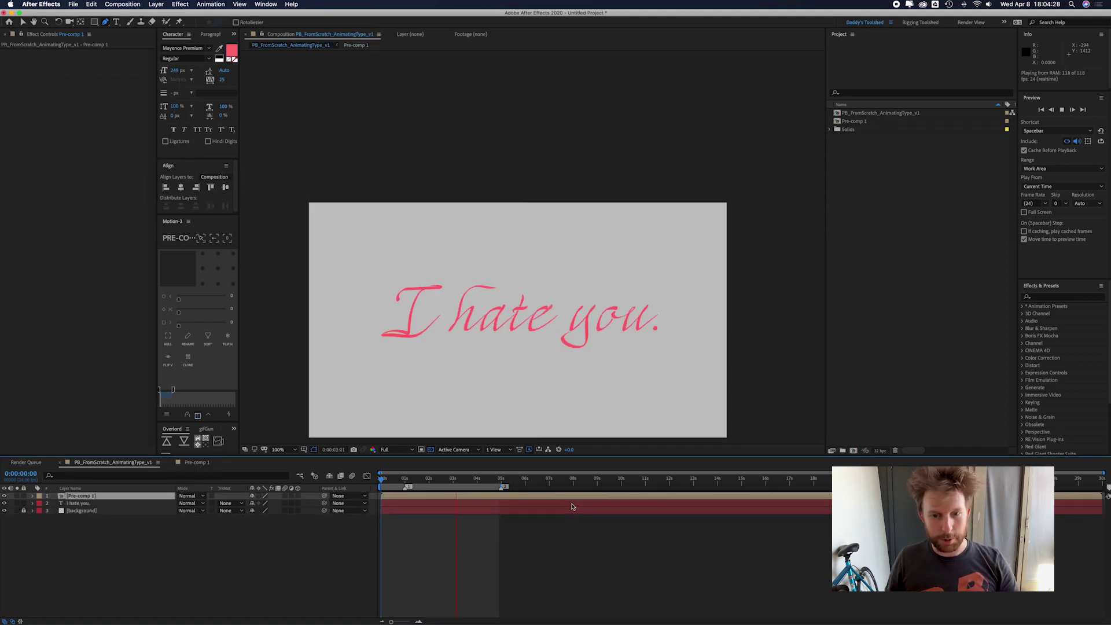
- Set the "I hate you." text layer's track matte to Alpha Inverted Matte of Pre-comp 1 and preview it
{"action": "key", "text": "space"}
{"action": "left_click", "coordinate": [81, 504]}
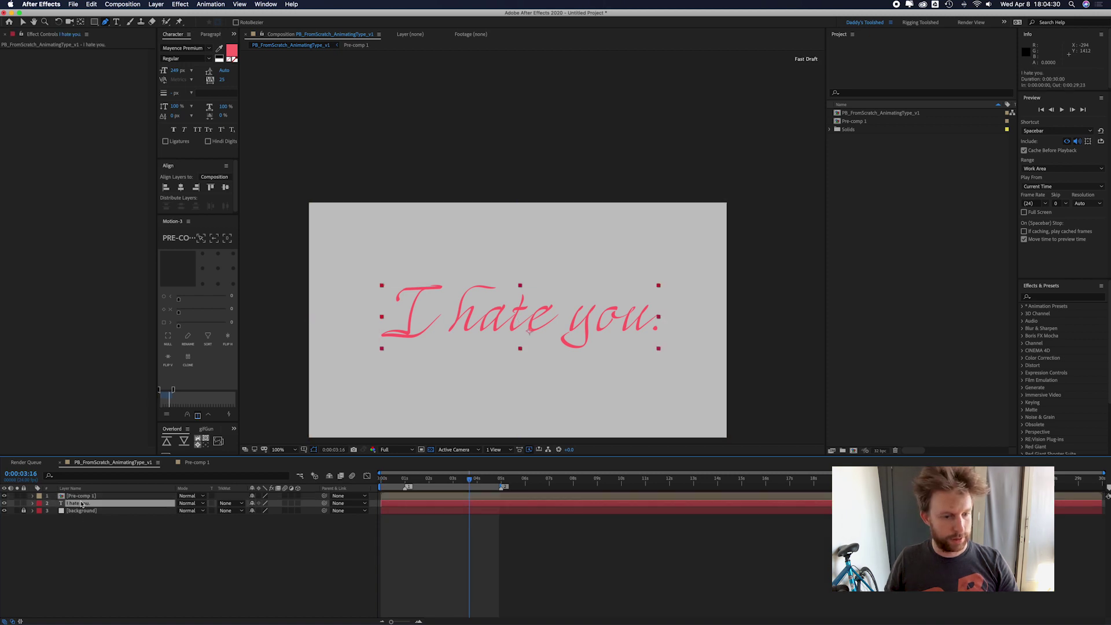
{"action": "left_click", "coordinate": [235, 503]}
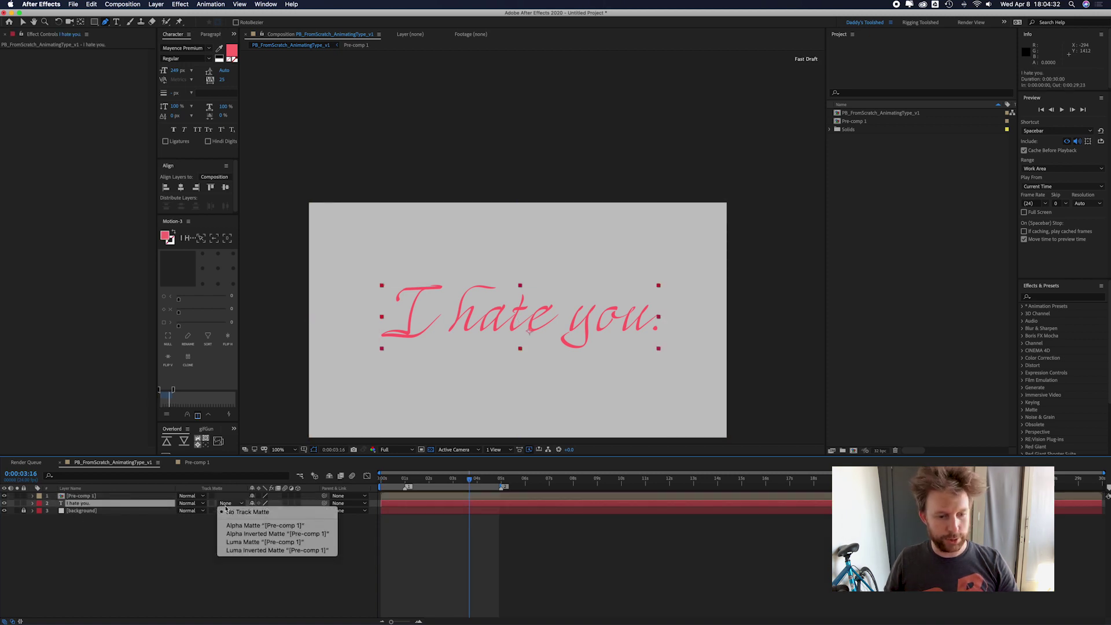
{"action": "left_click", "coordinate": [264, 526]}
{"action": "left_click", "coordinate": [272, 534]}
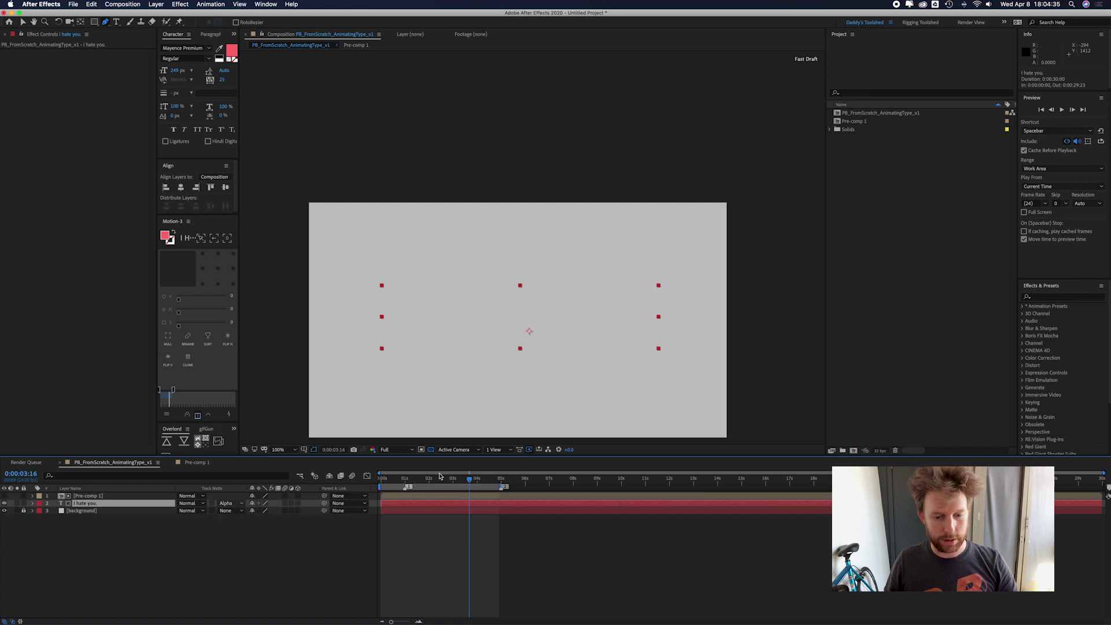
{"action": "key", "text": "Home"}
{"action": "key", "text": "space"}
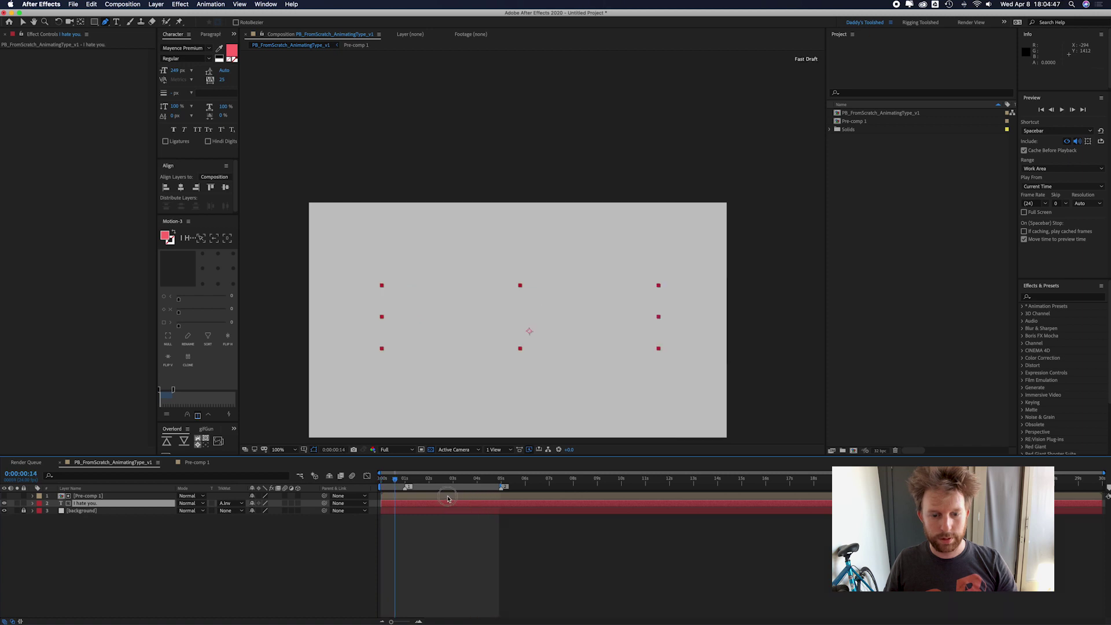
- Open Pre-comp 1 and move the t crossbar's second Start and End keyframes earlier to 0:00:02:19, checking the motion frame by frame
{"action": "double_click", "coordinate": [493, 255]}
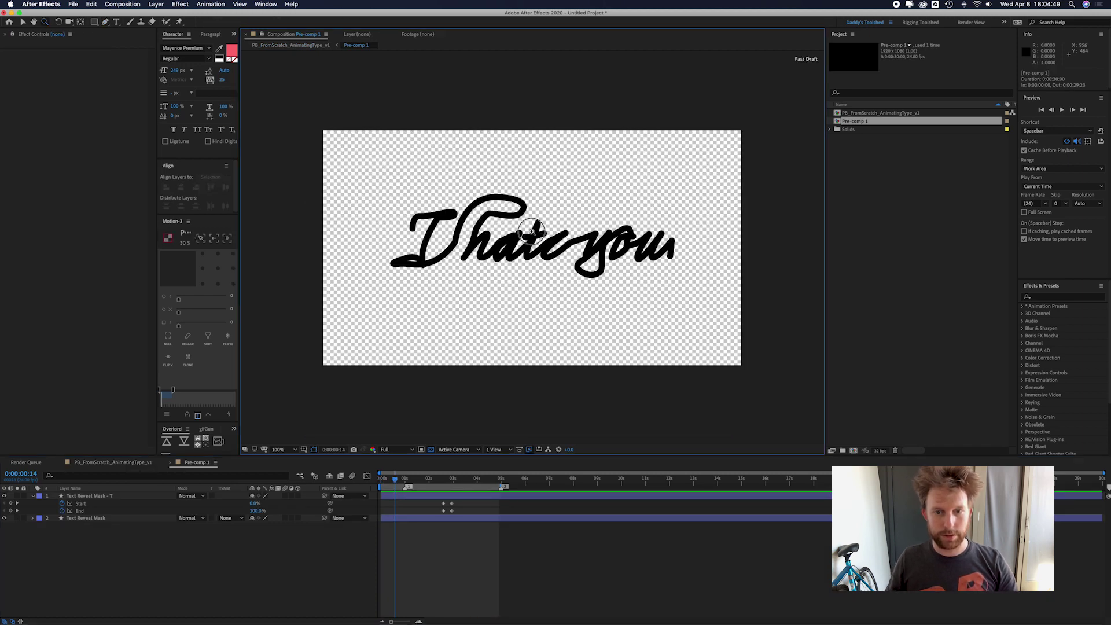
{"action": "scroll", "coordinate": [534, 226], "scroll_direction": "up", "scroll_amount": 2}
{"action": "key", "text": "v"}
{"action": "left_click", "coordinate": [556, 271]}
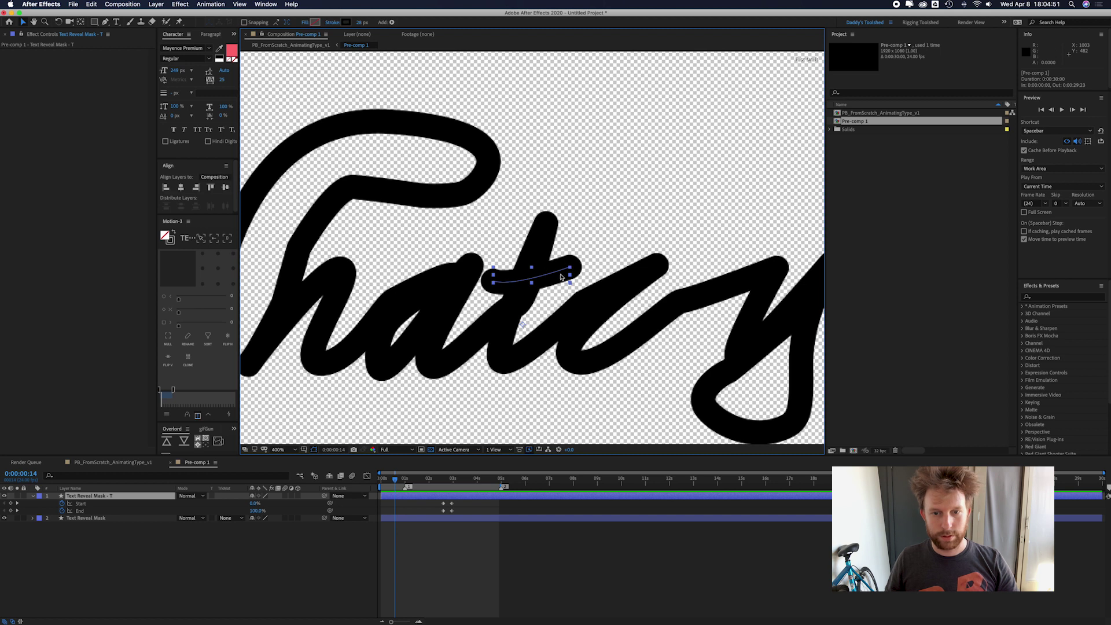
{"action": "left_click", "coordinate": [443, 480]}
{"action": "left_click_drag", "start_coordinate": [456, 501], "coordinate": [450, 513]}
{"action": "left_click_drag", "start_coordinate": [452, 511], "coordinate": [448, 513]}
{"action": "key", "text": "Page_Down"}
{"action": "key", "text": "Page_Down"}
{"action": "key", "text": "Page_Down"}
{"action": "key", "text": "Page_Down"}
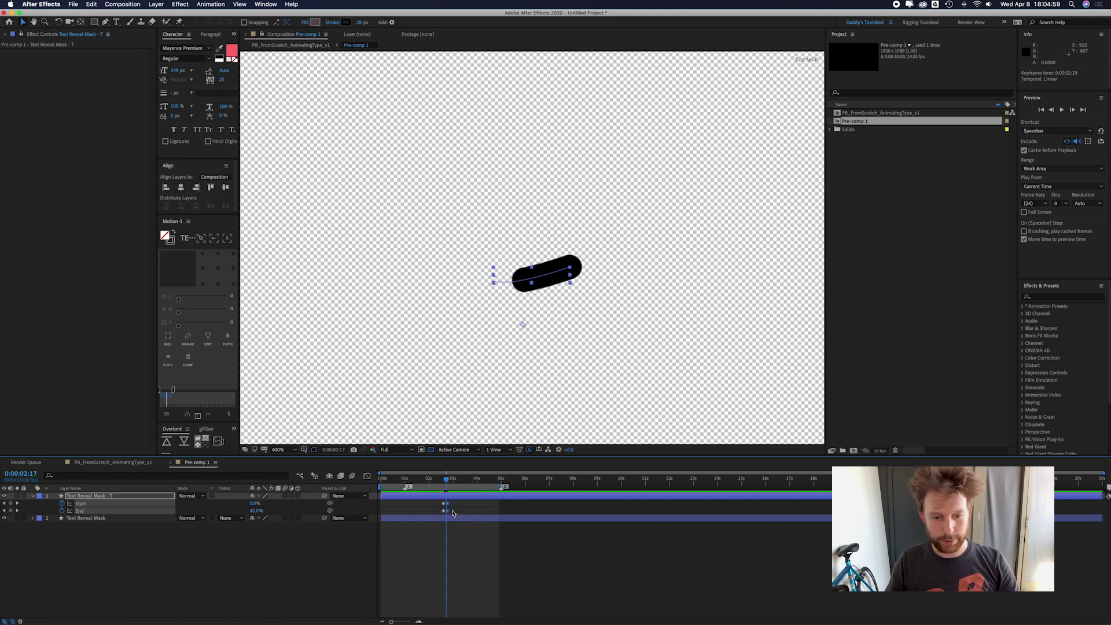
- Shorten the Text Reveal Mask - T crossbar path by pulling its right end point back toward the t's stem
{"action": "left_click_drag", "start_coordinate": [448, 508], "coordinate": [444, 481]}
{"action": "left_click", "coordinate": [462, 504]}
{"action": "left_click", "coordinate": [539, 518]}
{"action": "left_click", "coordinate": [499, 278]}
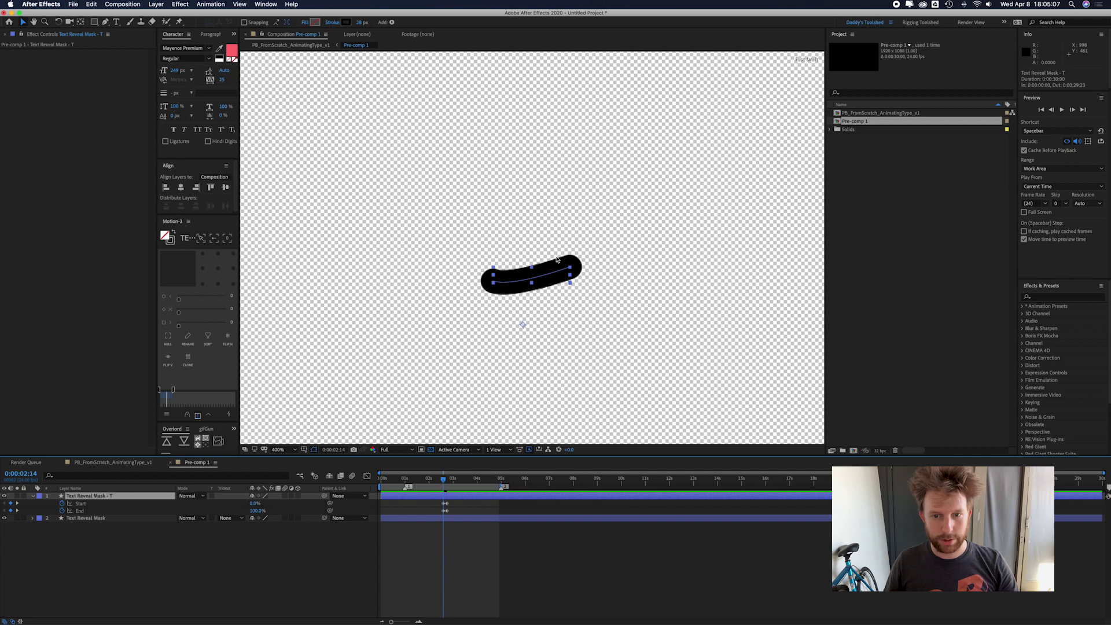
{"action": "key", "text": "g"}
{"action": "left_click", "coordinate": [524, 283]}
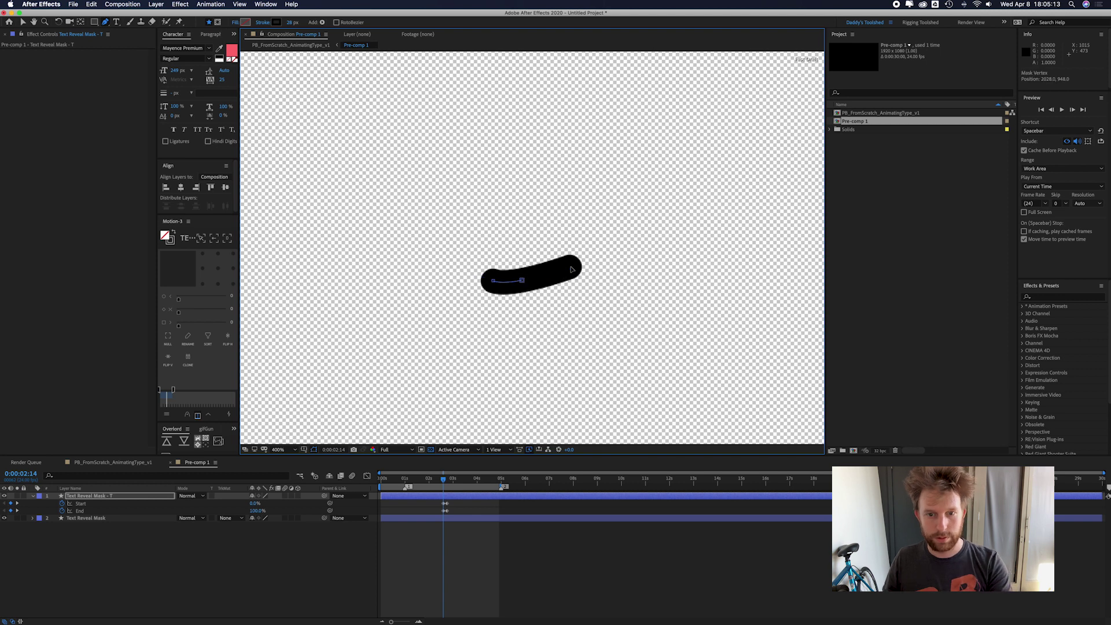
{"action": "left_click_drag", "start_coordinate": [570, 268], "coordinate": [525, 281]}
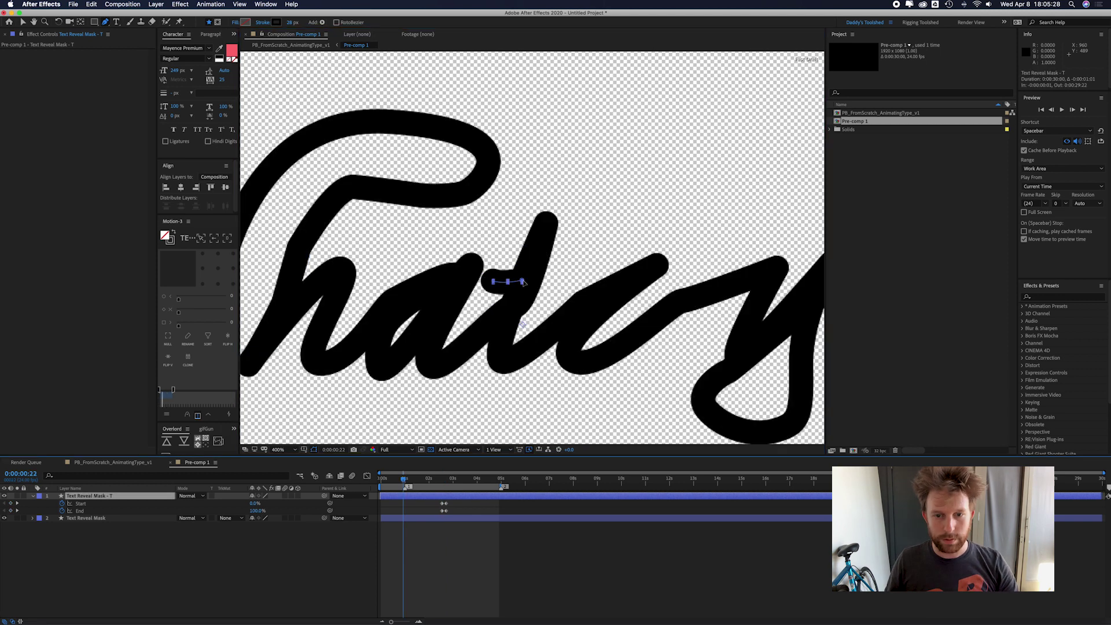
{"action": "left_click_drag", "start_coordinate": [504, 280], "coordinate": [510, 281]}
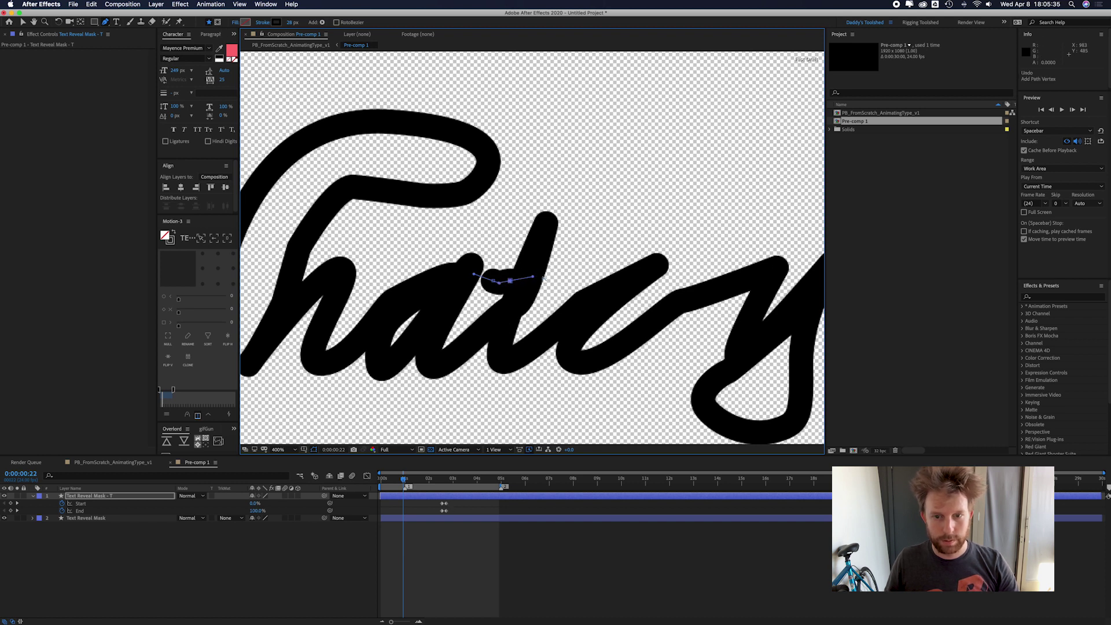
{"action": "left_click", "coordinate": [415, 503]}
{"action": "left_click", "coordinate": [415, 496]}
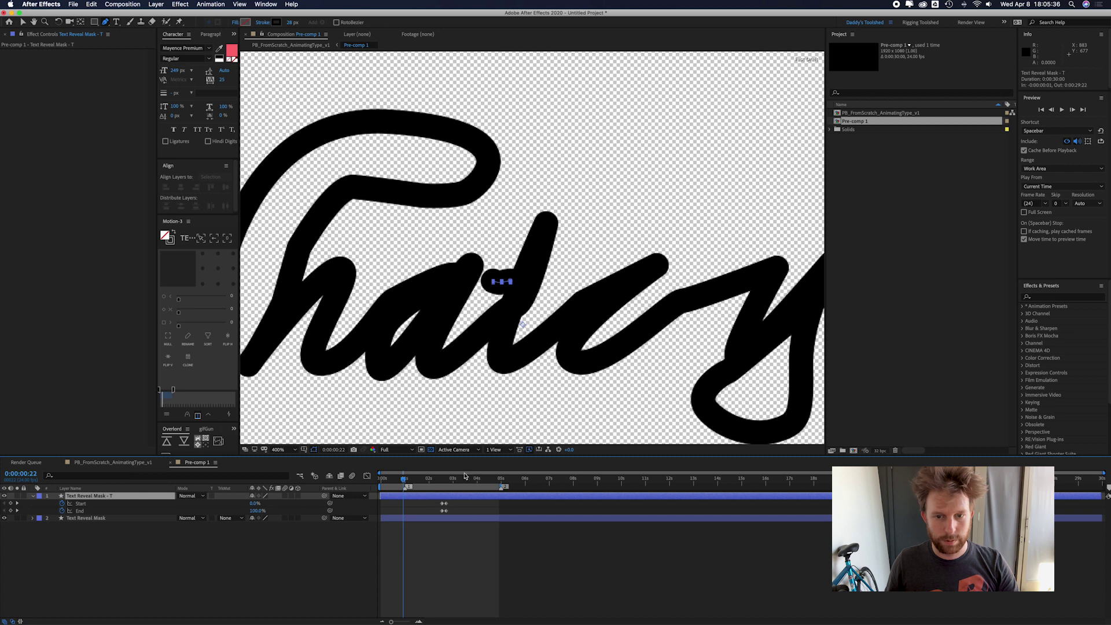
- Draw a separate short crossbar segment across the right side of the t's stem in the Text Reveal Mask - T layer
{"action": "left_click", "coordinate": [539, 281]}
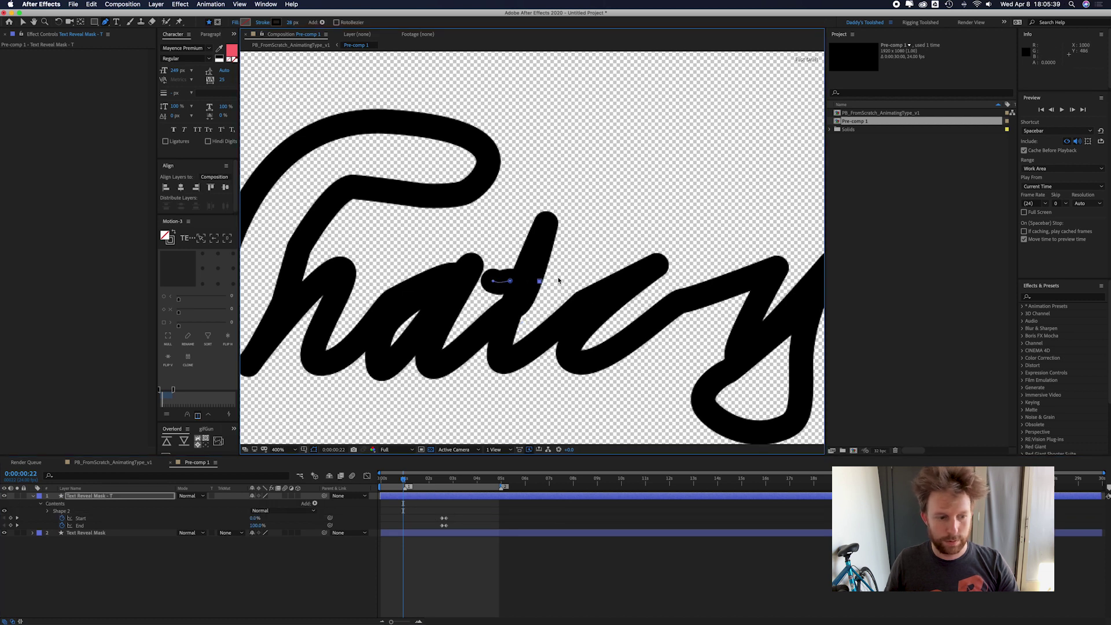
{"action": "left_click", "coordinate": [559, 280]}
{"action": "left_click", "coordinate": [537, 282]}
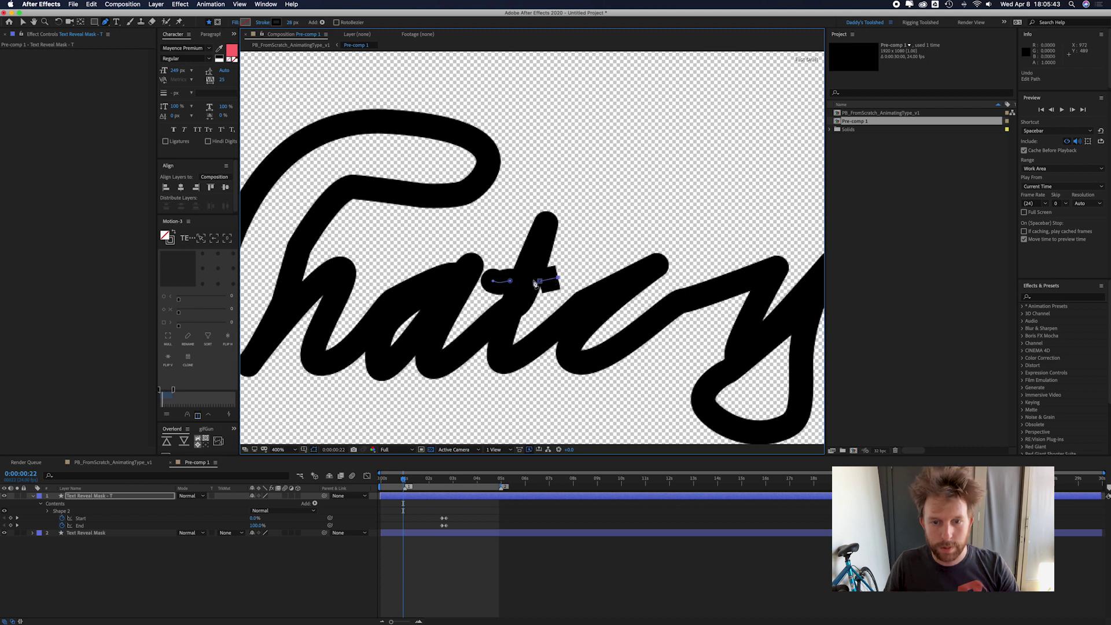
{"action": "key", "text": "v"}
{"action": "left_click_drag", "start_coordinate": [540, 282], "coordinate": [566, 278]}
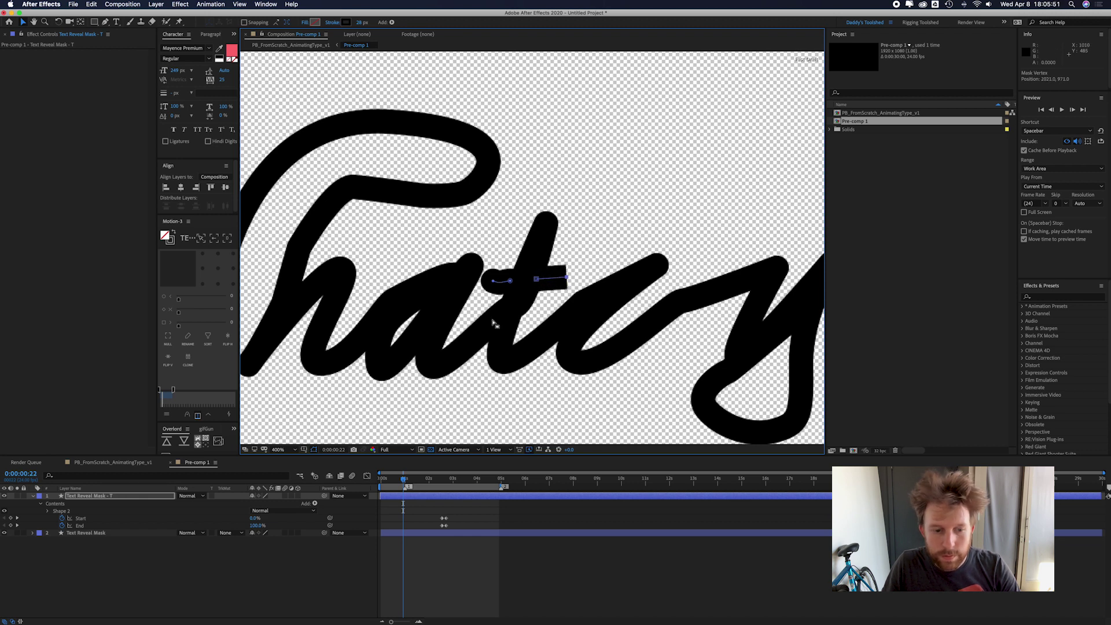
- Reveal the animated properties of both mask layers and apply Easy Ease to the Text Reveal Mask layer's Start and End keyframes
{"action": "key", "text": "u"}
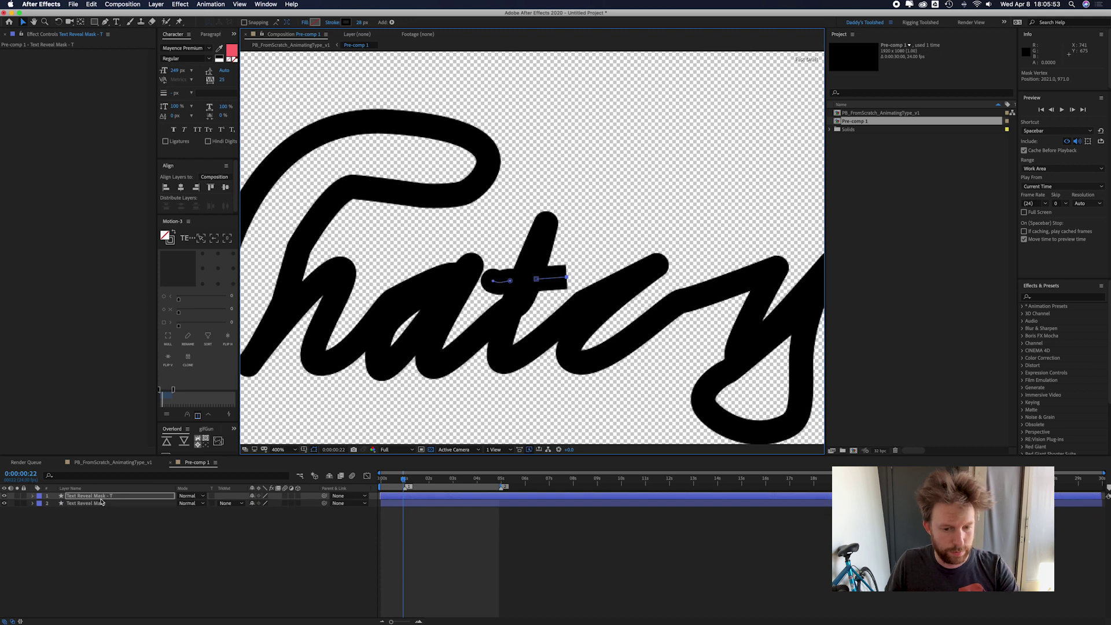
{"action": "mouse_move", "coordinate": [405, 480]}
{"action": "left_mouse_down"}
{"action": "mouse_move", "coordinate": [467, 480]}
{"action": "mouse_move", "coordinate": [437, 480]}
{"action": "mouse_move", "coordinate": [455, 481]}
{"action": "left_mouse_up"}
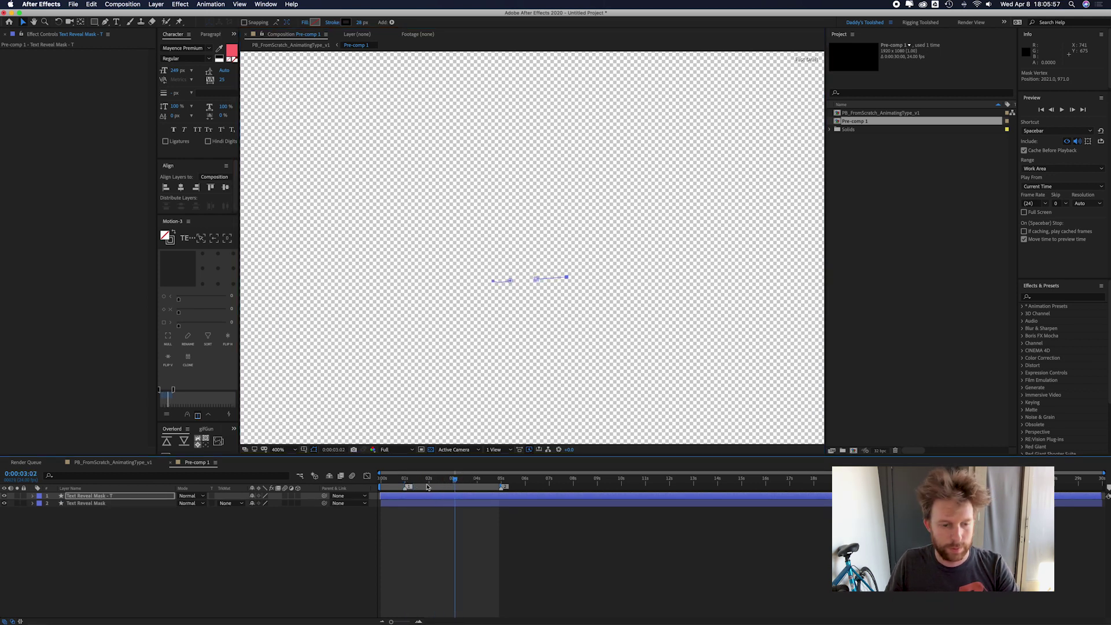
{"action": "key", "text": "u"}
{"action": "left_click", "coordinate": [382, 518]}
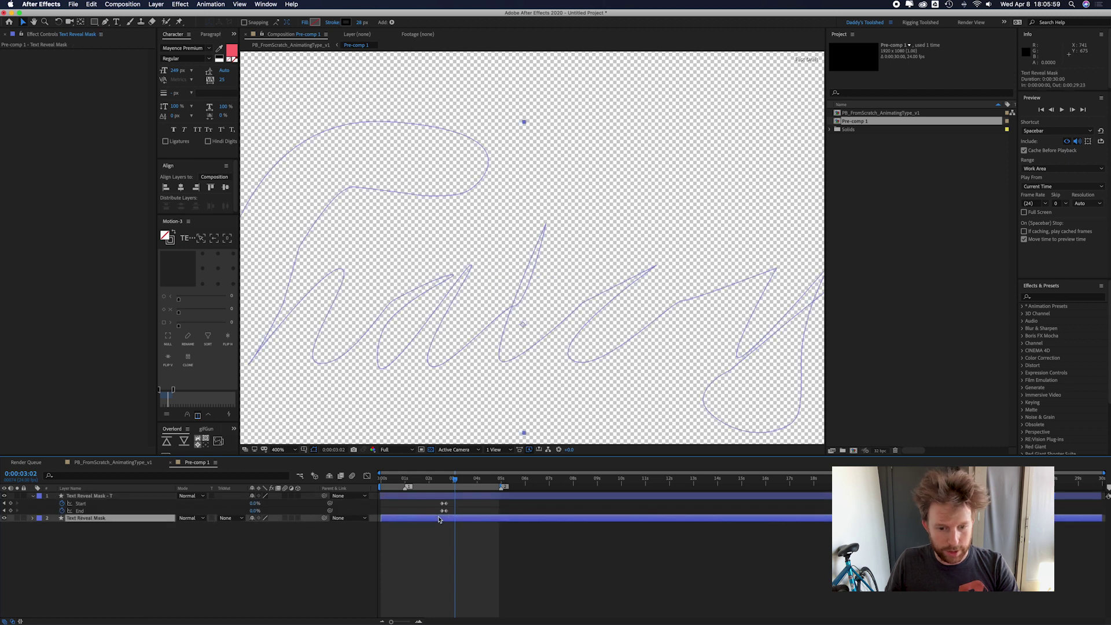
{"action": "key", "text": "u"}
{"action": "right_click", "coordinate": [440, 526]}
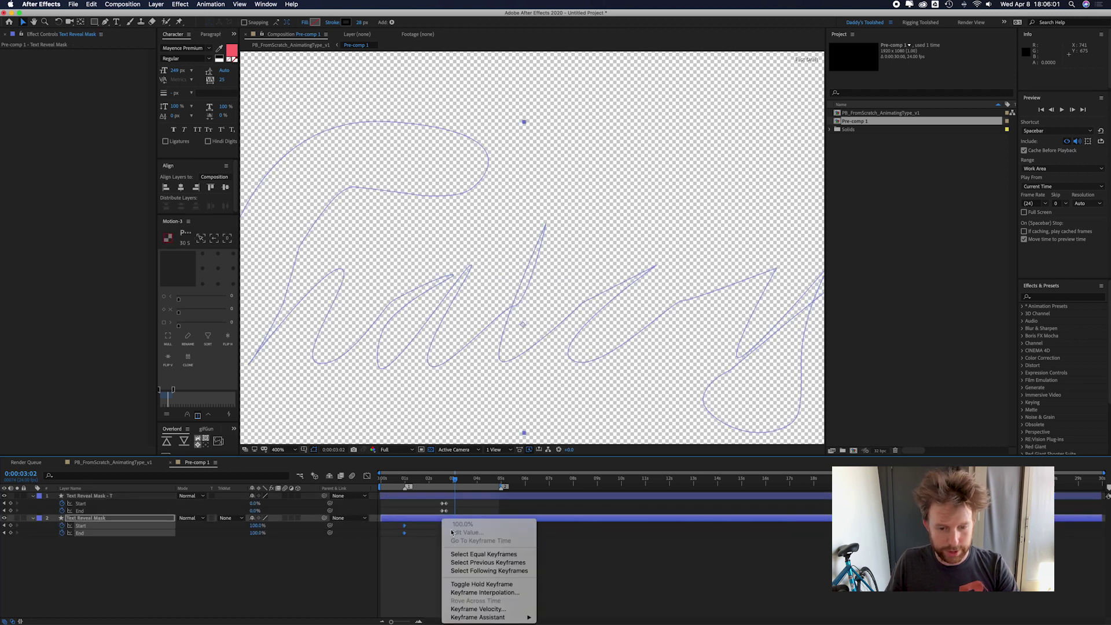
{"action": "mouse_move", "coordinate": [516, 617]}
{"action": "left_click", "coordinate": [604, 568]}
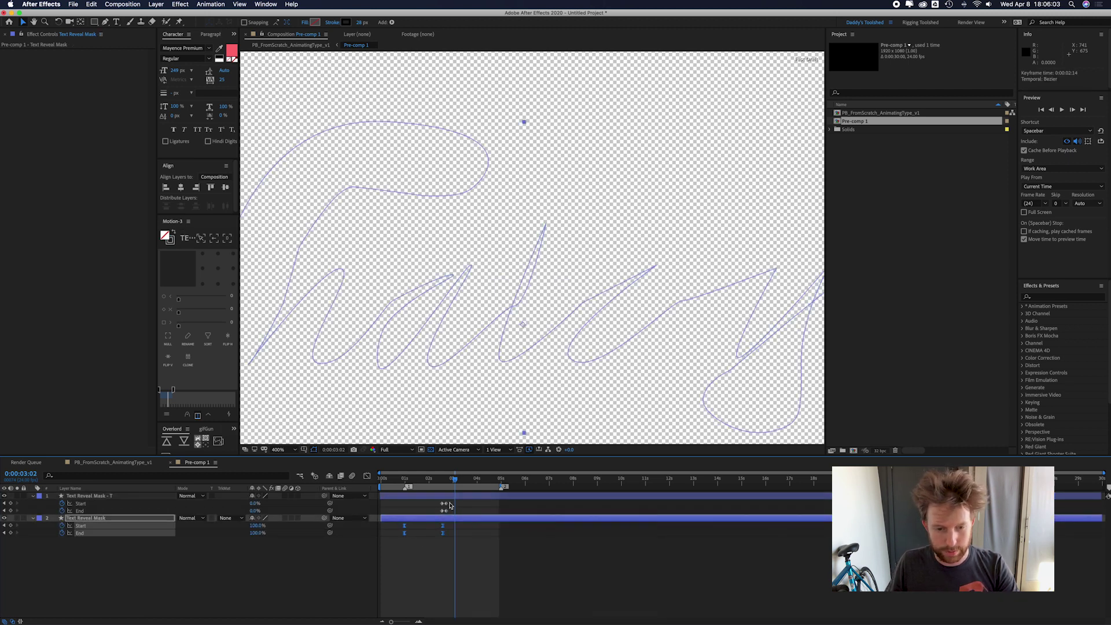
- Apply Easy Ease to all Start and End keyframes of the Text Reveal Mask - T layer
{"action": "left_click_drag", "start_coordinate": [456, 500], "coordinate": [432, 514]}
{"action": "right_click", "coordinate": [445, 511]}
{"action": "mouse_move", "coordinate": [492, 612]}
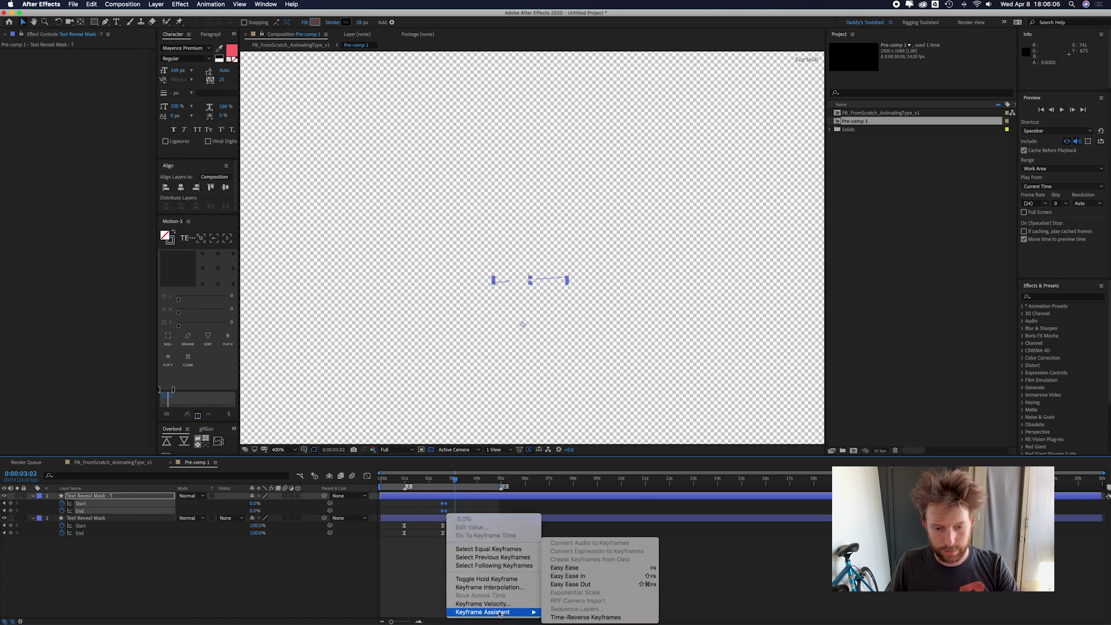
{"action": "left_click", "coordinate": [579, 568]}
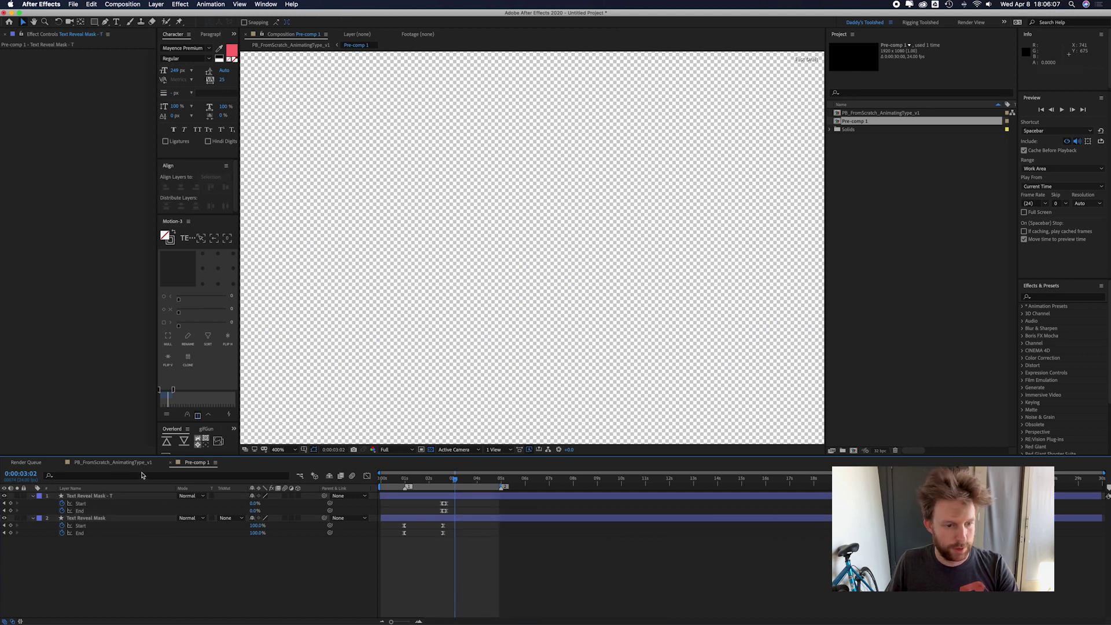
- Play the write-on animation from the start in the PB_FromScratch_AnimatingType_v1 composition to check the eased timing
{"action": "left_click", "coordinate": [110, 463]}
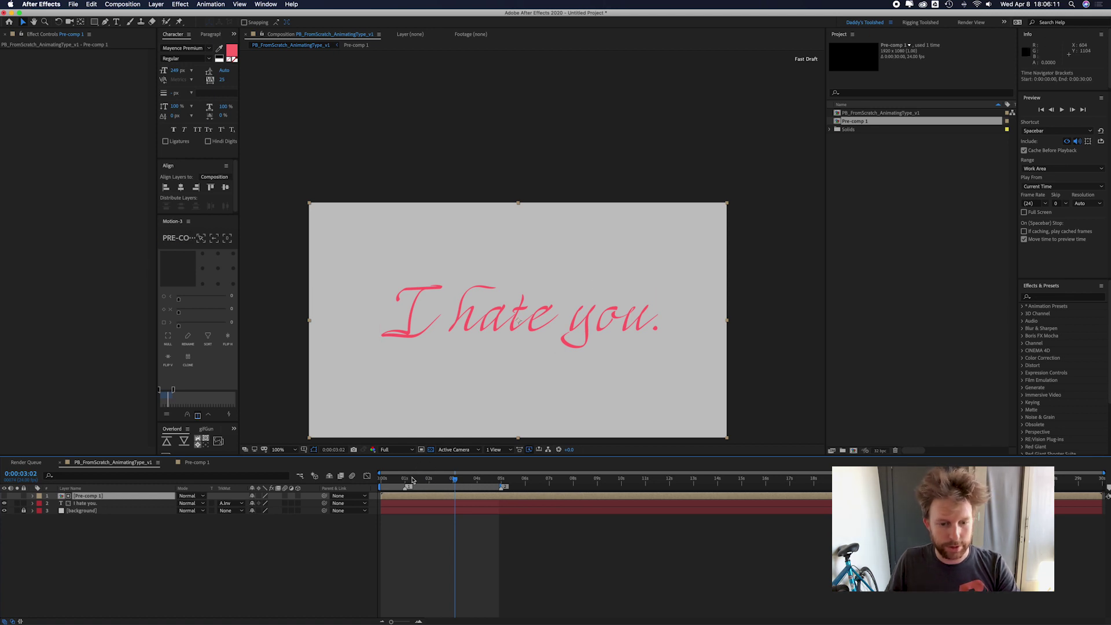
{"action": "key", "text": "Home"}
{"action": "key", "text": "space"}
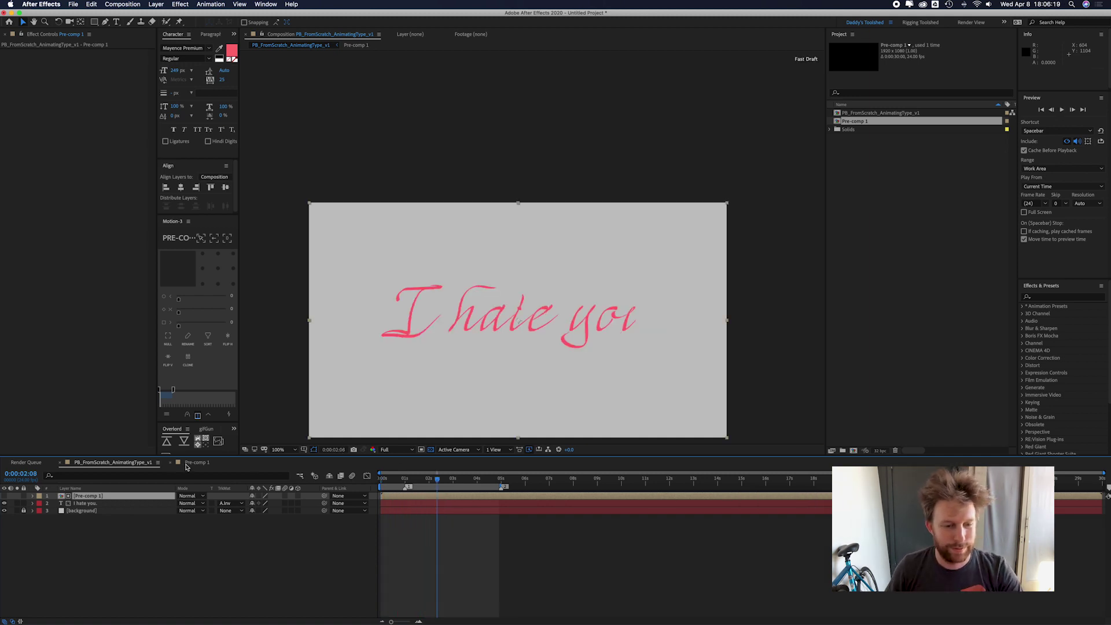
- Enable motion blur for Pre-comp 1 and for its Text Reveal Mask - T and Text Reveal Mask layers
{"action": "left_click", "coordinate": [187, 465]}
{"action": "left_click", "coordinate": [121, 496]}
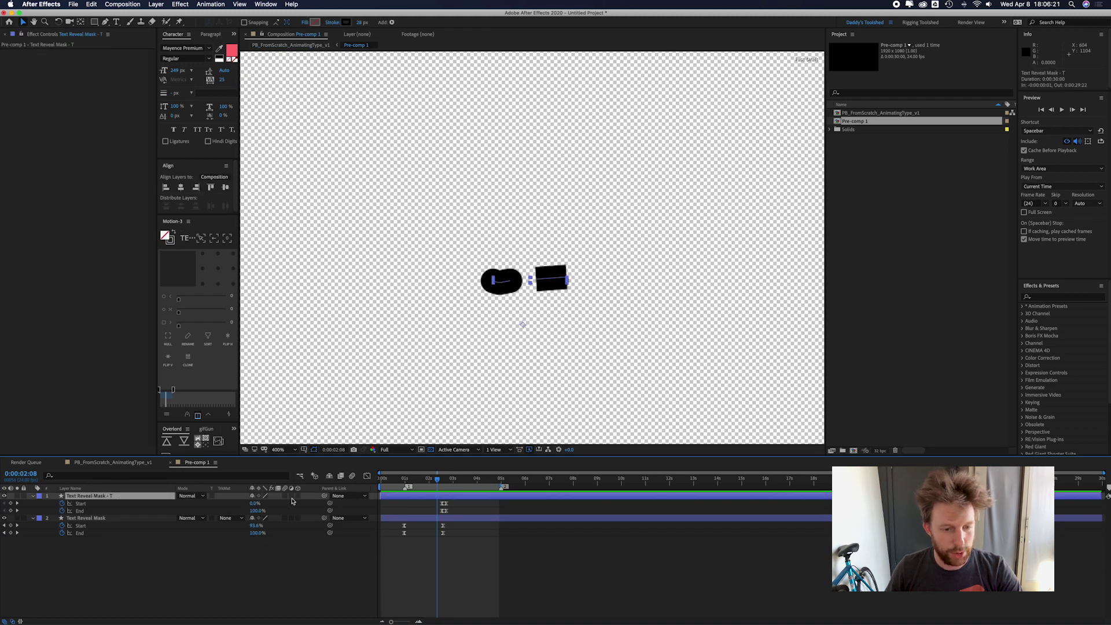
{"action": "left_click", "coordinate": [114, 520]}
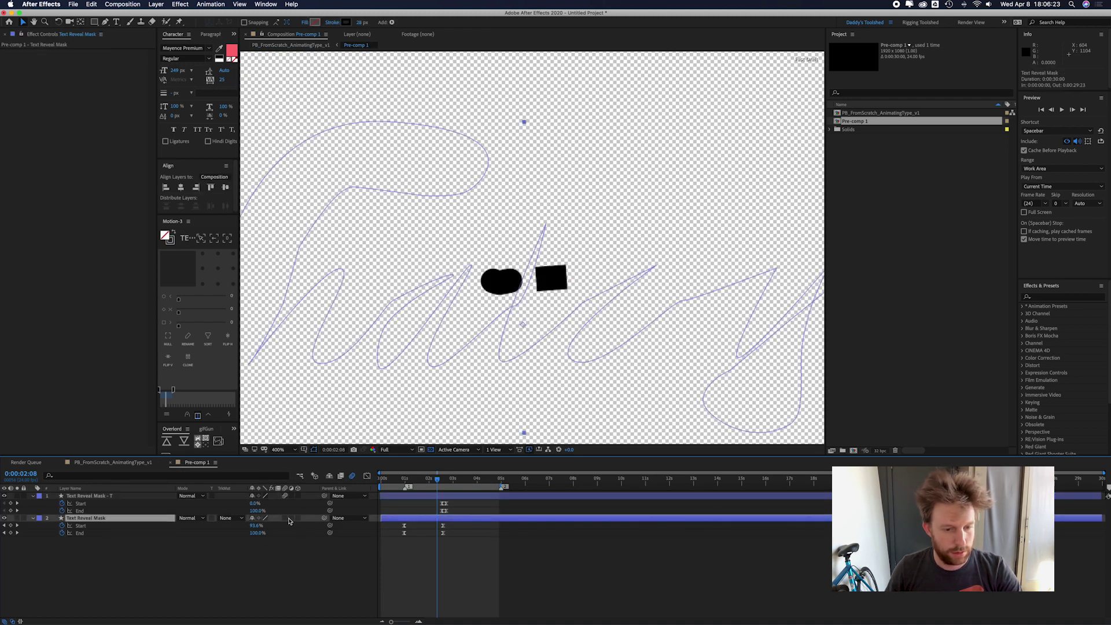
{"action": "left_click", "coordinate": [564, 576]}
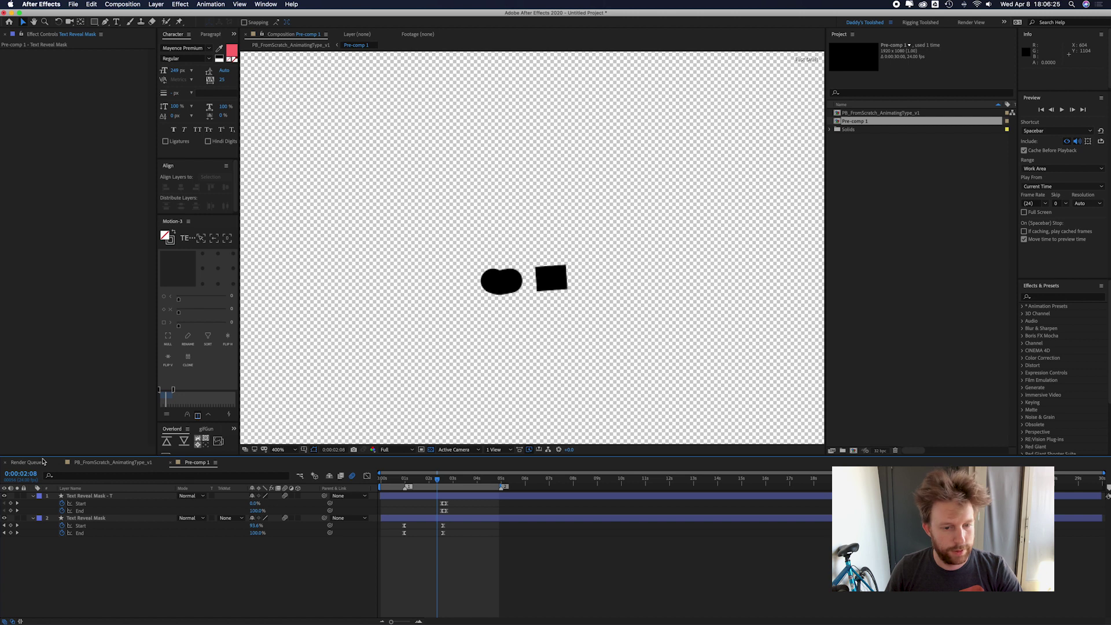
- Return to the PB_FromScratch_AnimatingType_v1 composition and preview the motion-blurred write-on from 0:00:00:00
{"action": "left_click", "coordinate": [107, 462]}
{"action": "left_click_drag", "start_coordinate": [437, 482], "coordinate": [381, 482]}
{"action": "key", "text": "space"}
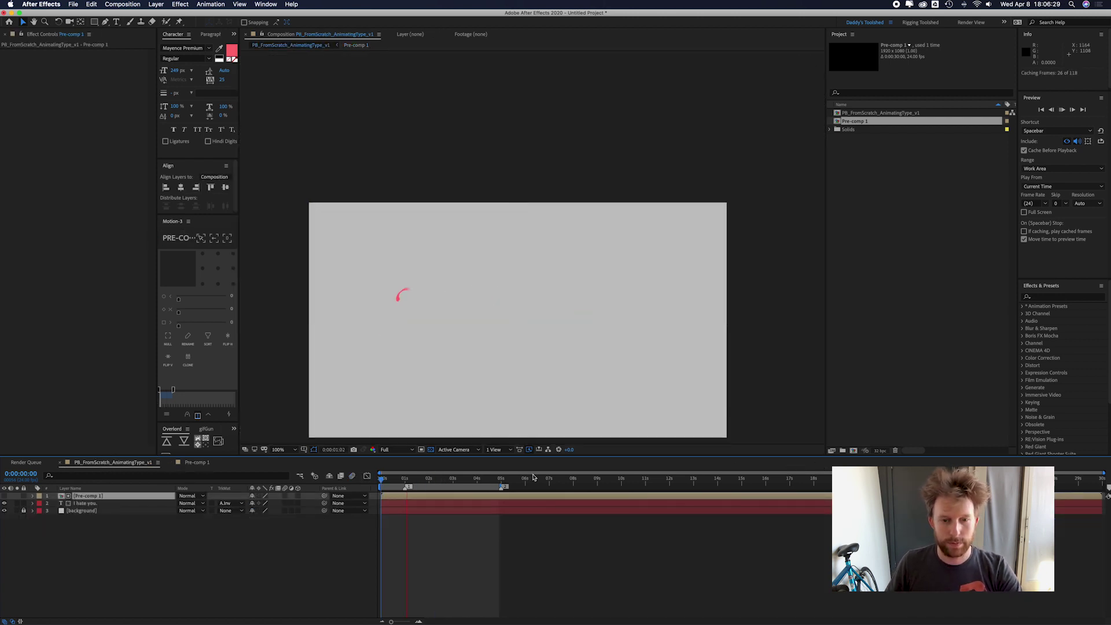